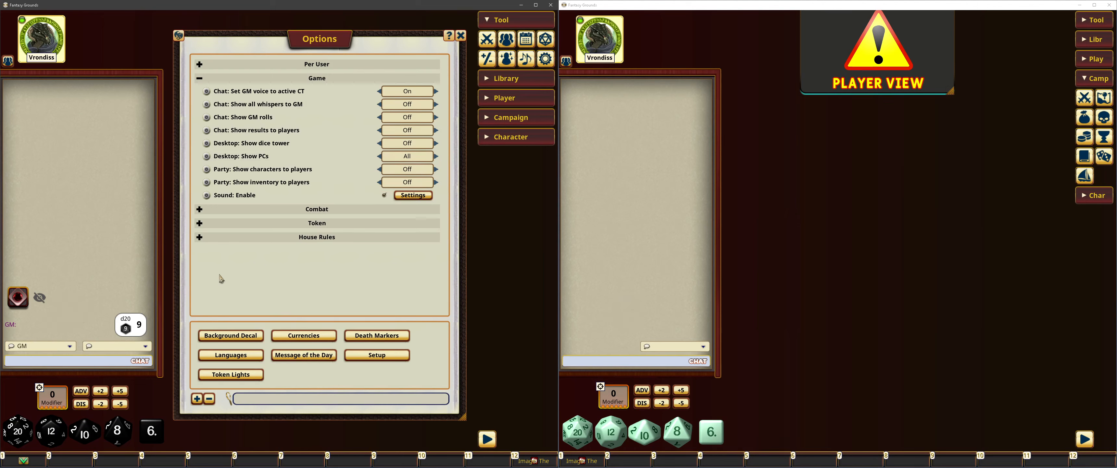
Turn on Chat: Show GM rolls and test it with a GM d20 roll and the Skitterling's Claws attack.
{"action": "left_click", "coordinate": [436, 117]}
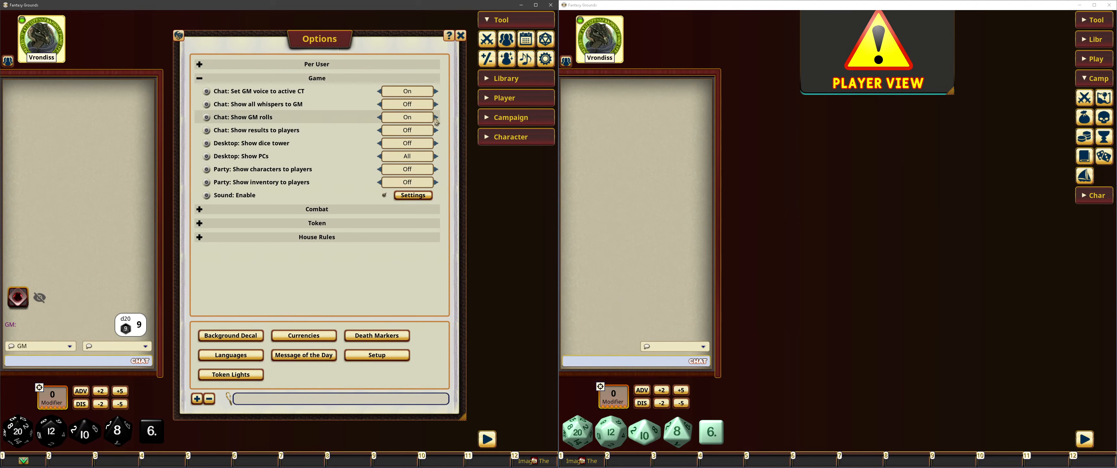
{"action": "left_click_drag", "start_coordinate": [11, 429], "coordinate": [118, 334]}
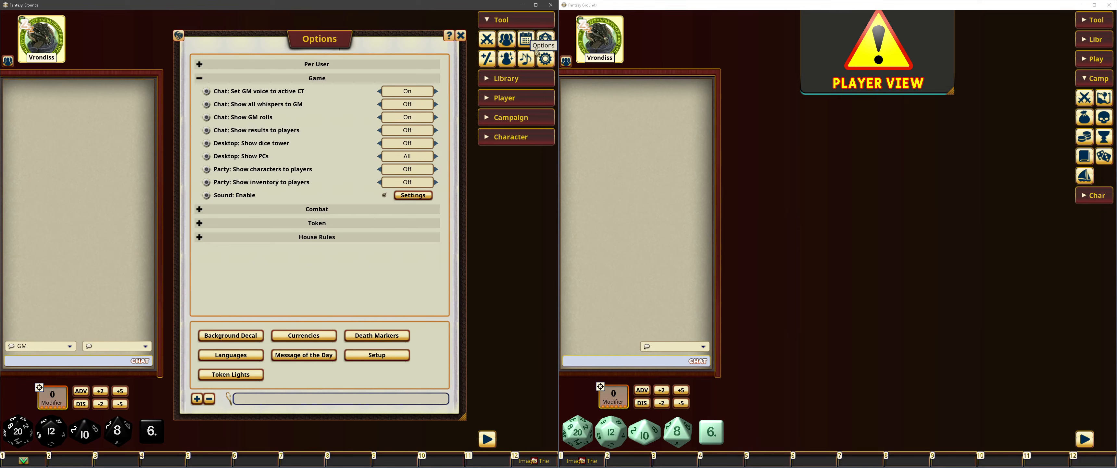
{"action": "left_click", "coordinate": [487, 38]}
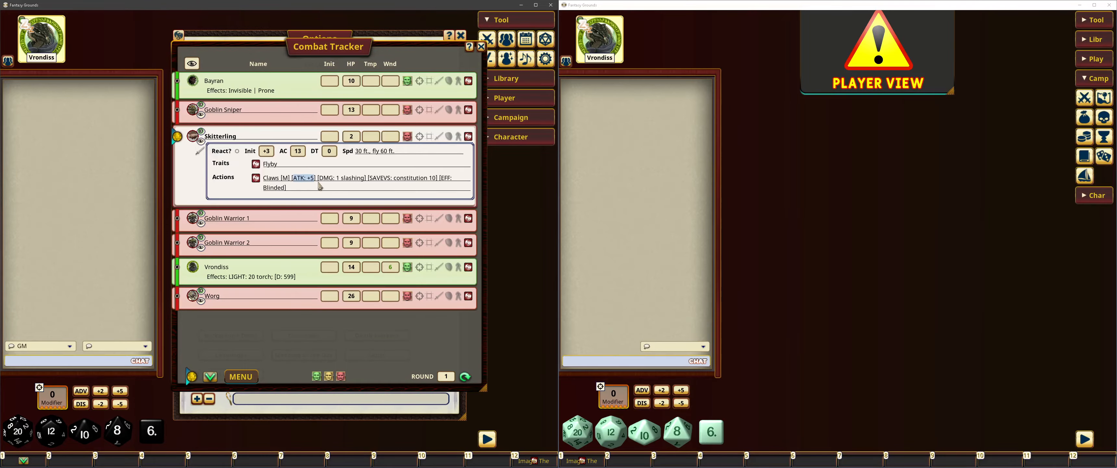
{"action": "double_click", "coordinate": [304, 177]}
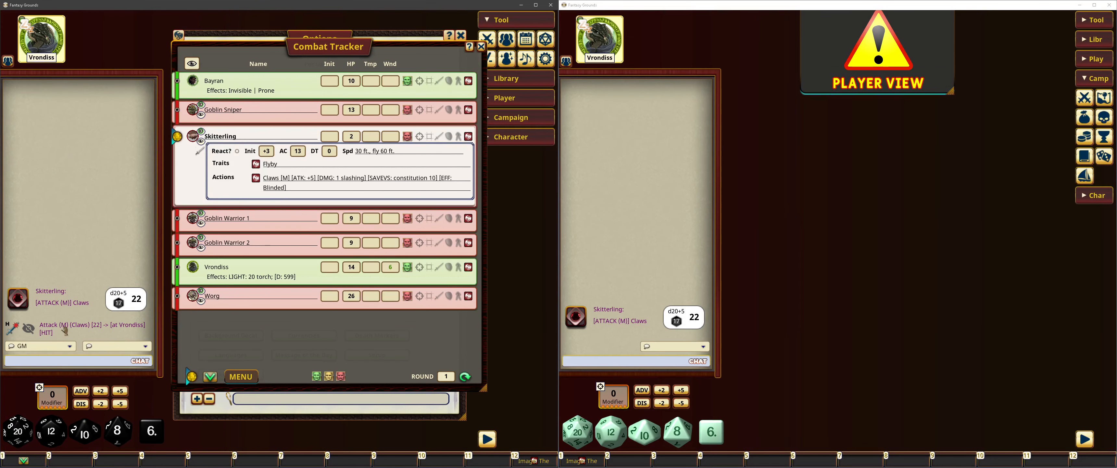
{"action": "left_click", "coordinate": [480, 46]}
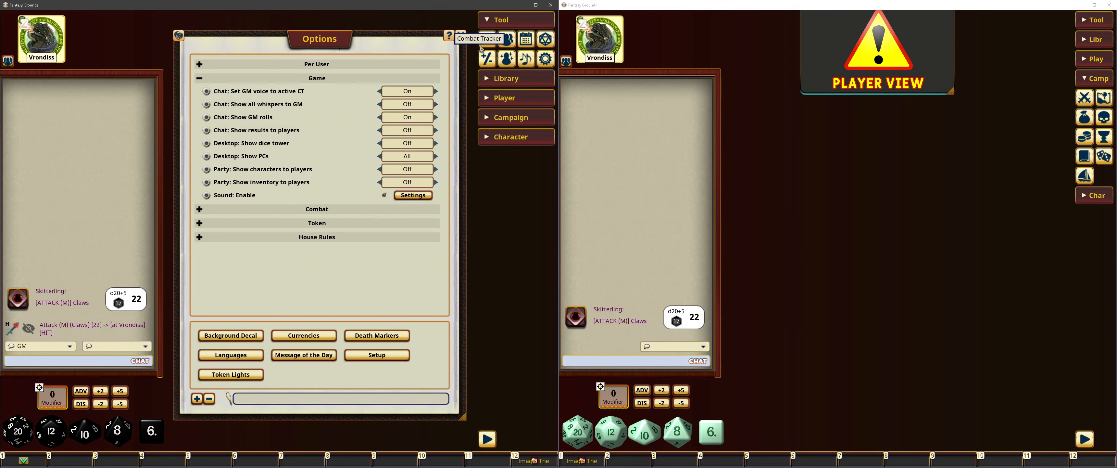
Turn on Chat: Show results to players and roll the Skitterling's Claws attack from the GM's Combat Tracker.
{"action": "left_click", "coordinate": [437, 130]}
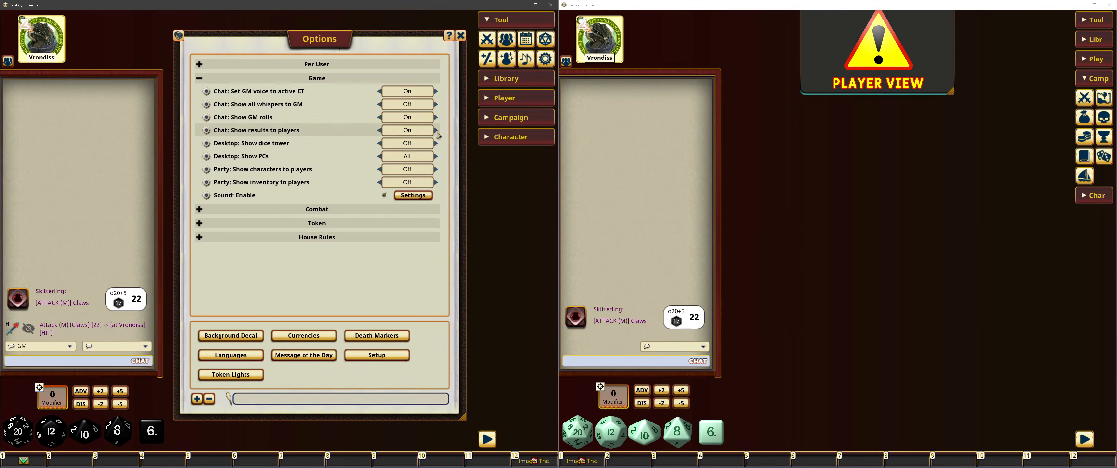
{"action": "left_click", "coordinate": [485, 40]}
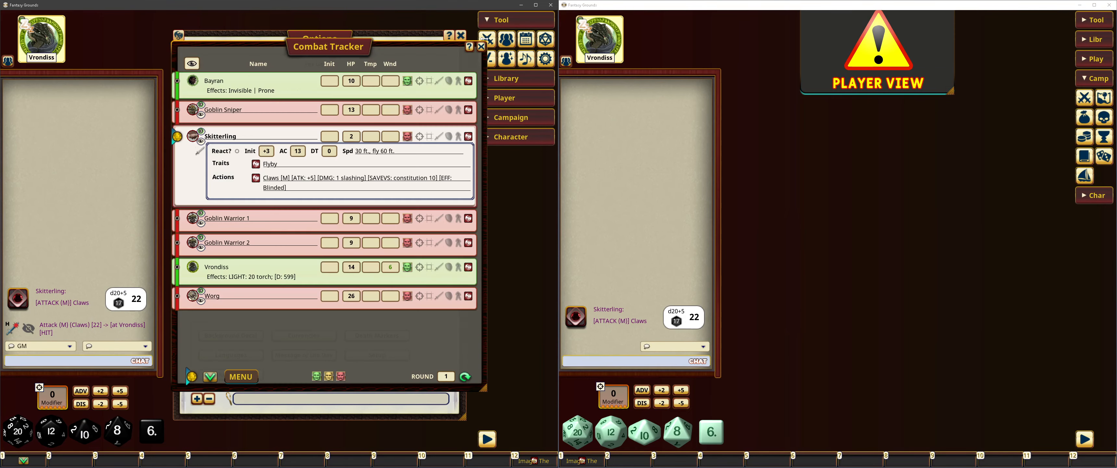
{"action": "double_click", "coordinate": [339, 178]}
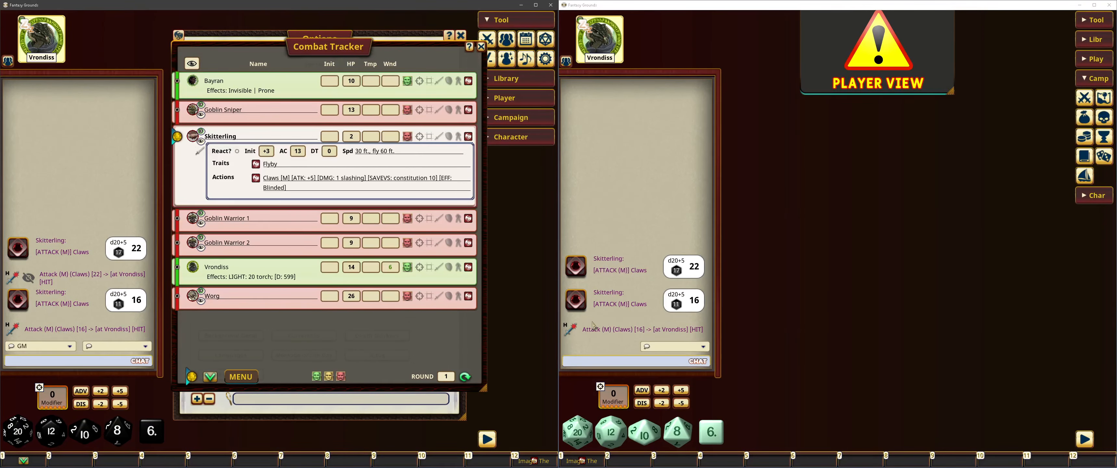
{"action": "left_click", "coordinate": [481, 46]}
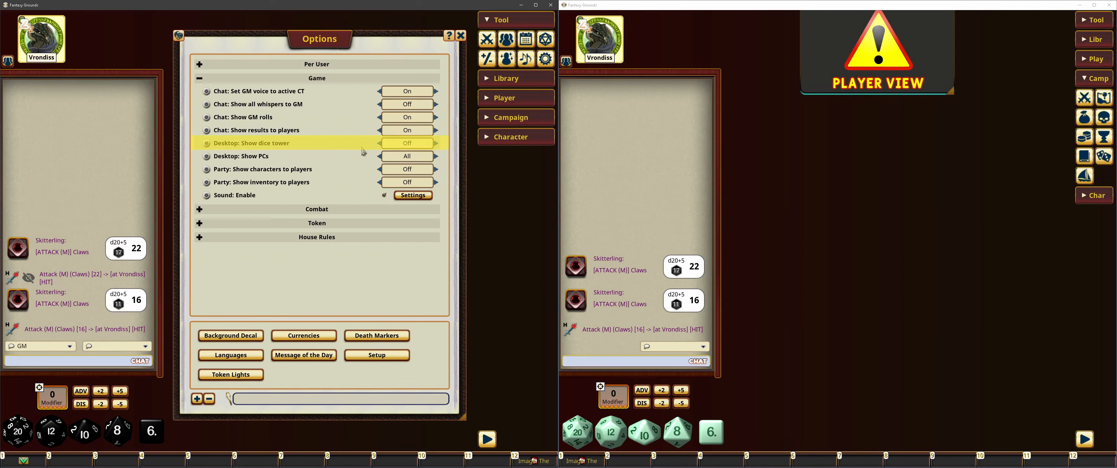
Turn on Desktop: Show dice tower, roll the player's d20 into the tower, and collapse the Game options.
{"action": "left_click", "coordinate": [433, 144]}
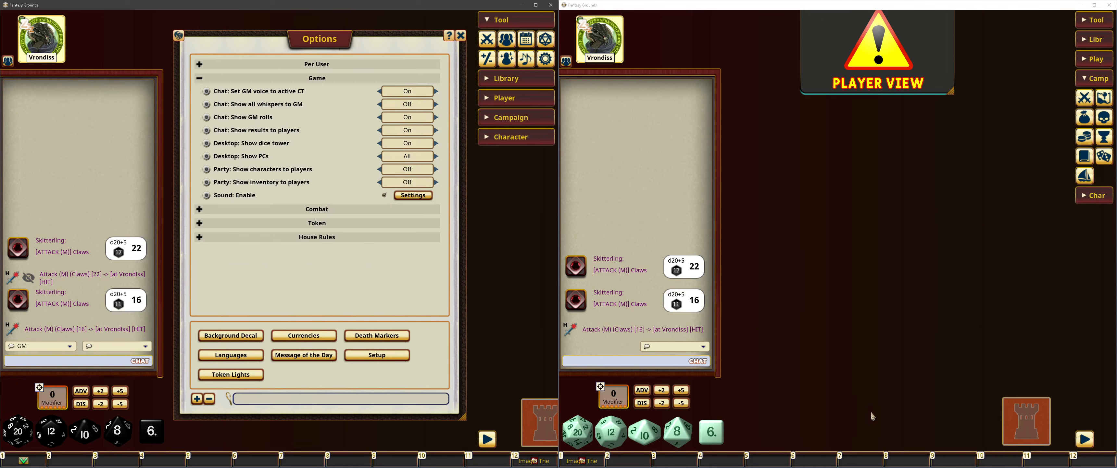
{"action": "left_click_drag", "start_coordinate": [583, 437], "coordinate": [1022, 417]}
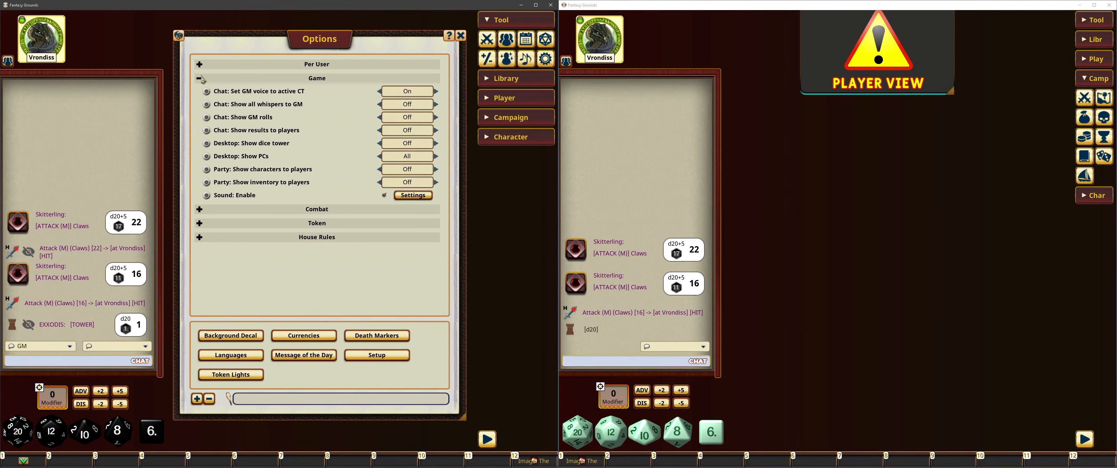
{"action": "left_click", "coordinate": [199, 78]}
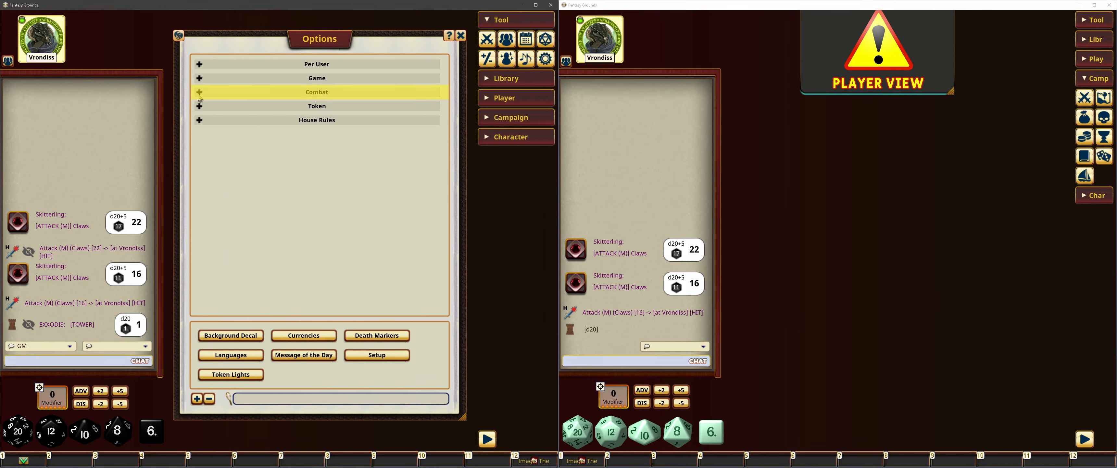
Expand the Combat options and open the Combat Tracker in the player view.
{"action": "left_click", "coordinate": [199, 92]}
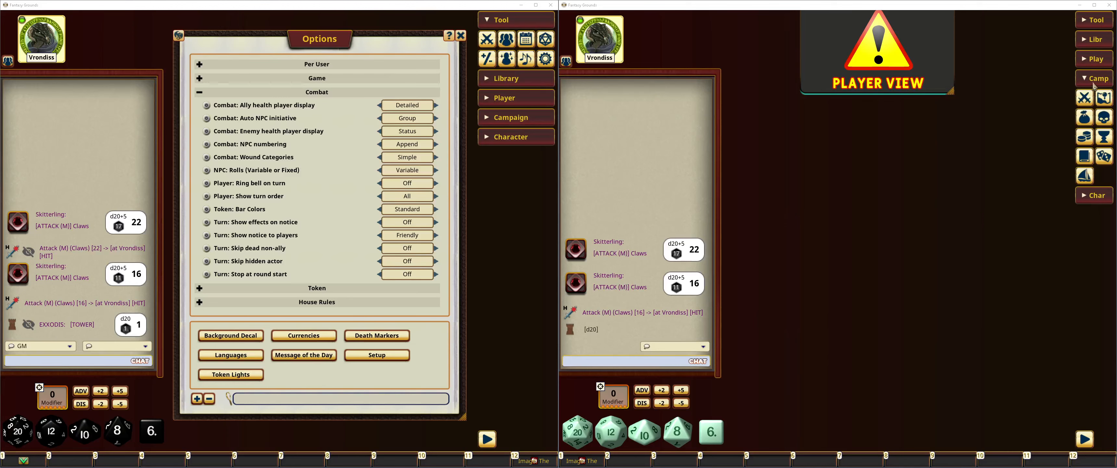
{"action": "left_click", "coordinate": [1093, 81]}
{"action": "left_click", "coordinate": [1087, 24]}
{"action": "left_click", "coordinate": [1090, 42]}
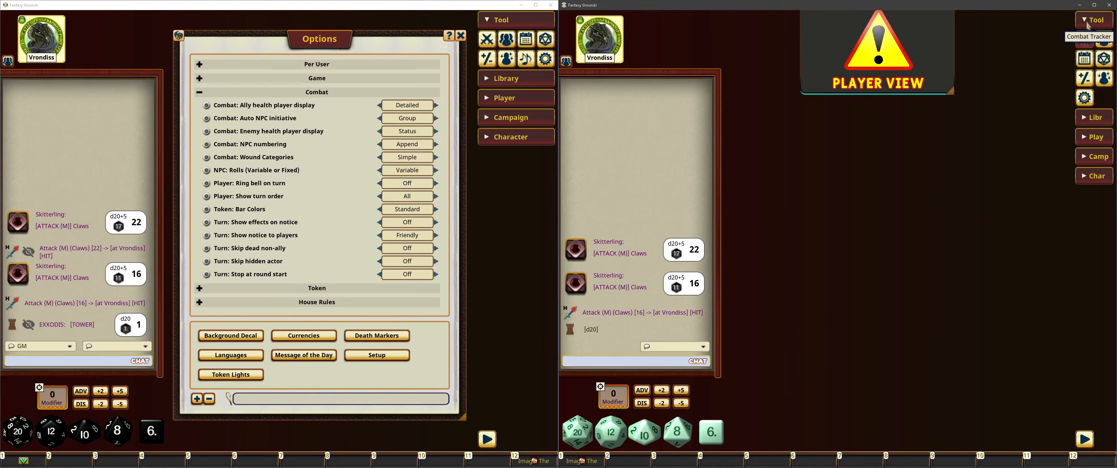
{"action": "left_click", "coordinate": [1087, 25]}
{"action": "left_click_drag", "start_coordinate": [873, 139], "coordinate": [854, 125]}
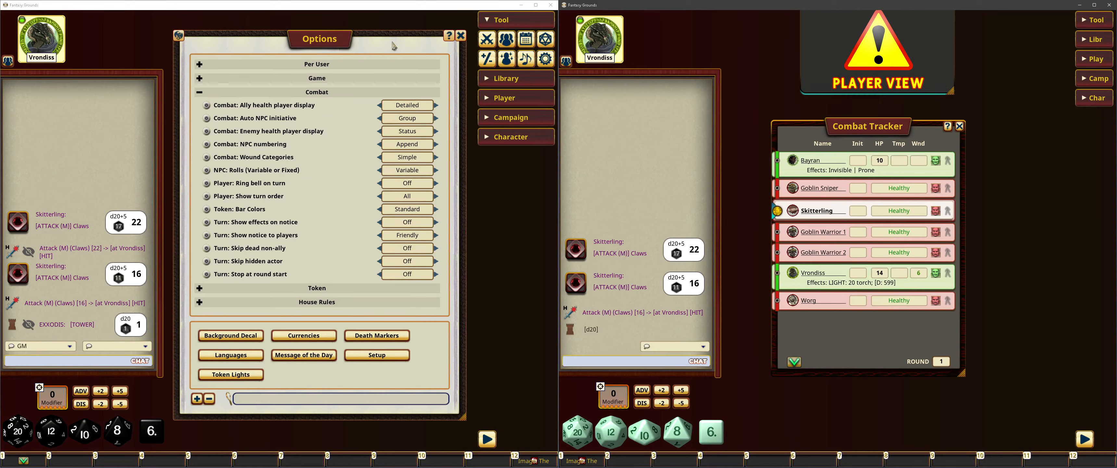
Try the Status setting for Combat: Ally health player display and return the option to Detailed.
{"action": "left_click", "coordinate": [435, 106]}
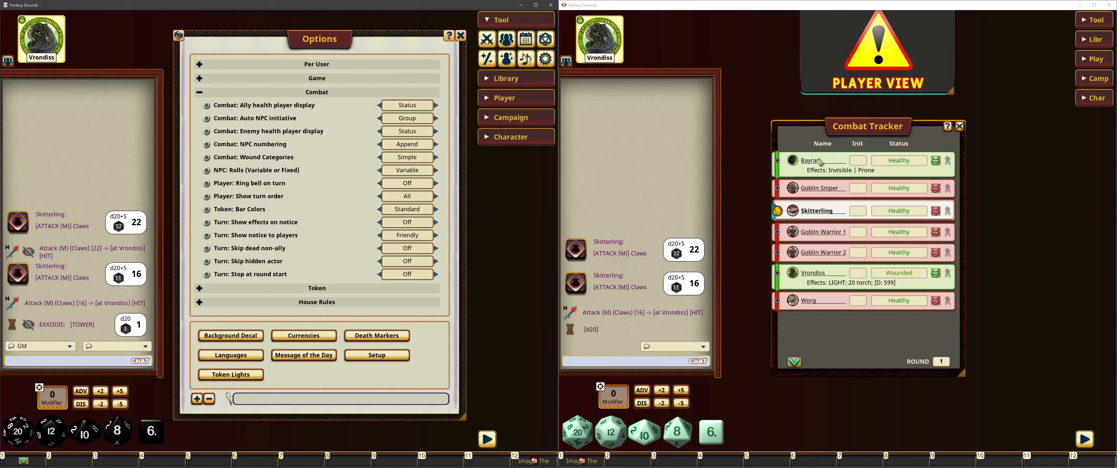
{"action": "left_click", "coordinate": [436, 105]}
{"action": "left_click", "coordinate": [436, 106]}
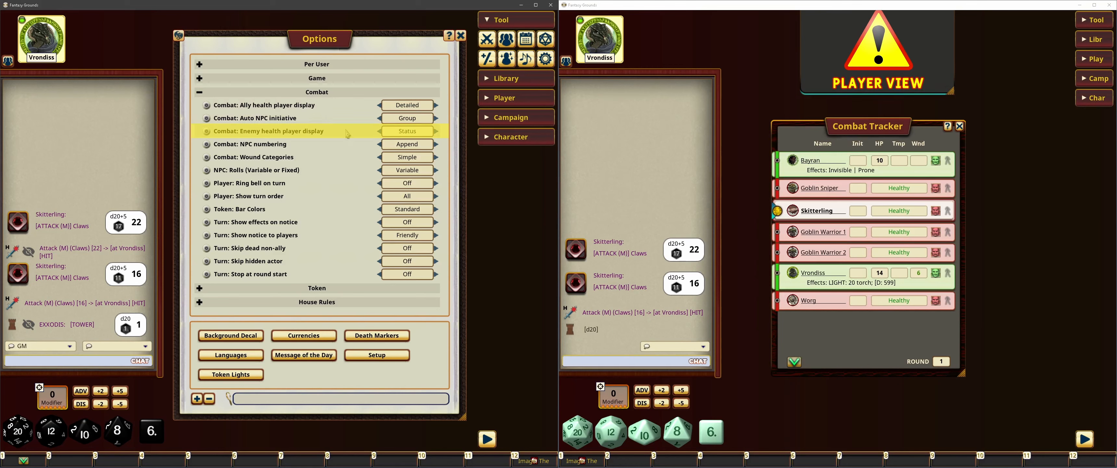
Try Off and Detailed for Combat: Enemy health player display and return the option to Status.
{"action": "left_click", "coordinate": [436, 132]}
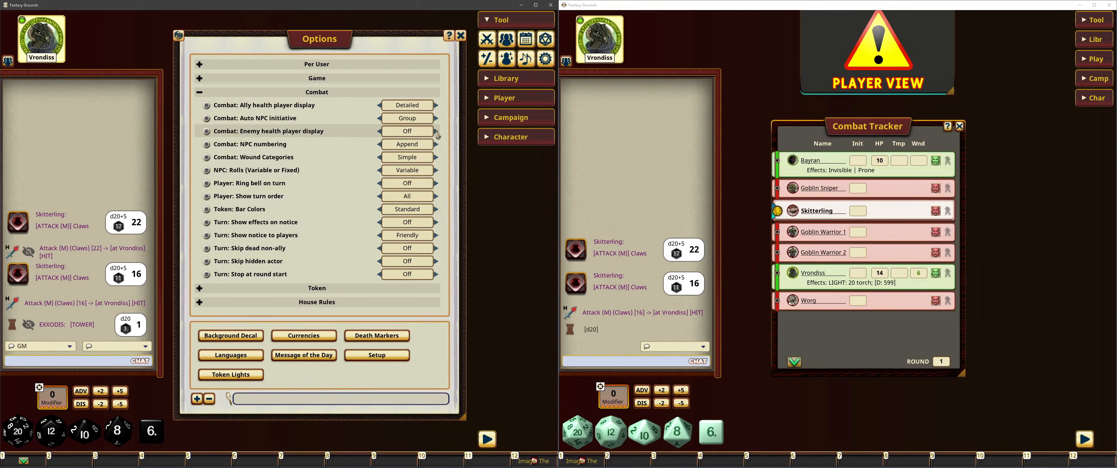
{"action": "left_click", "coordinate": [436, 132]}
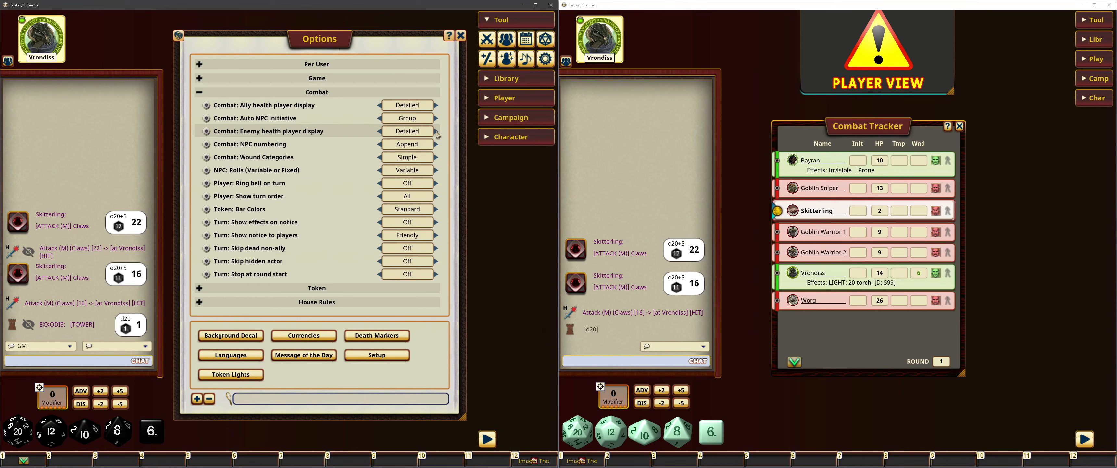
{"action": "left_click", "coordinate": [436, 132]}
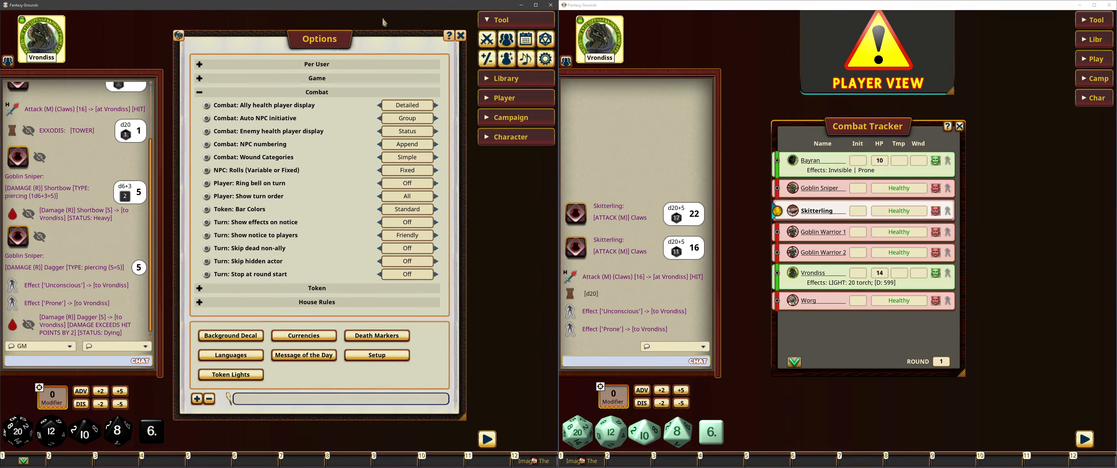
Collapse the Combat options, expand the Token options, and close the player's Combat Tracker.
{"action": "left_click", "coordinate": [200, 92]}
{"action": "left_click", "coordinate": [199, 104]}
{"action": "left_click", "coordinate": [959, 126]}
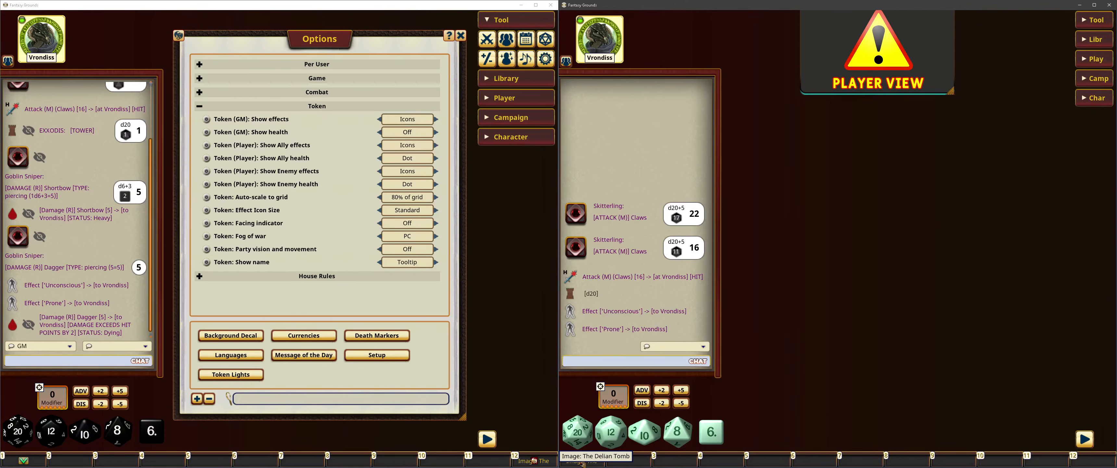
Open The Delian Tomb map in the player view, hide its toolbar, and zoom in on the ally tokens.
{"action": "left_click", "coordinate": [582, 463]}
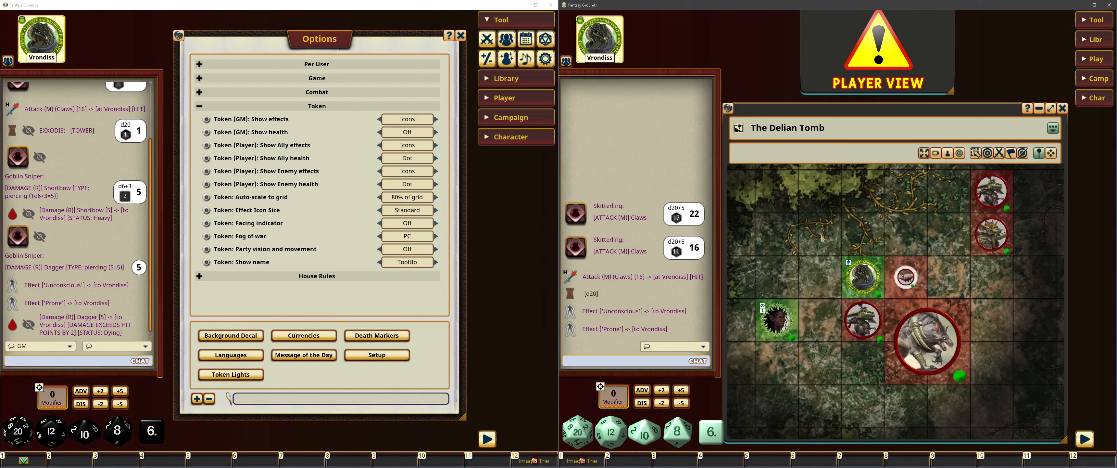
{"action": "left_click_drag", "start_coordinate": [824, 228], "coordinate": [835, 238]}
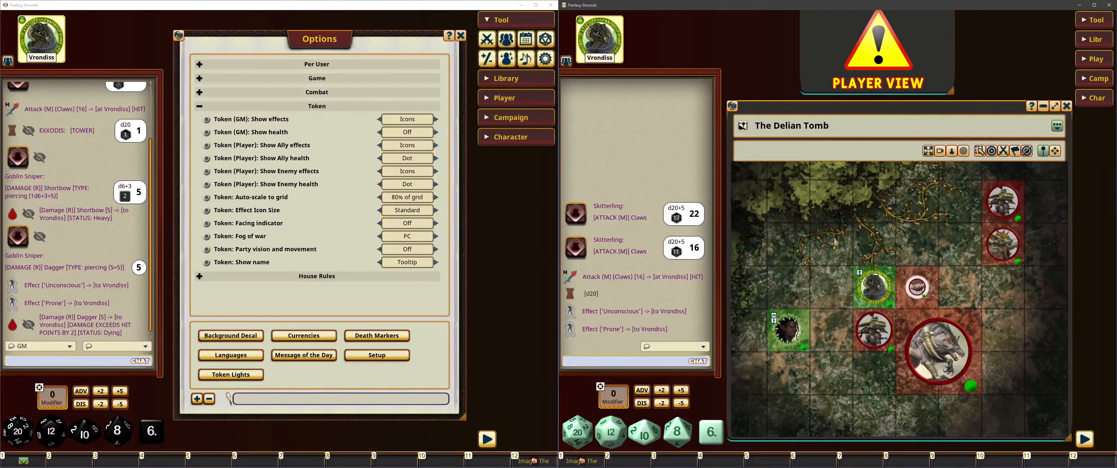
{"action": "scroll", "coordinate": [834, 239], "scroll_direction": "up", "scroll_amount": 1}
{"action": "left_click", "coordinate": [1057, 125]}
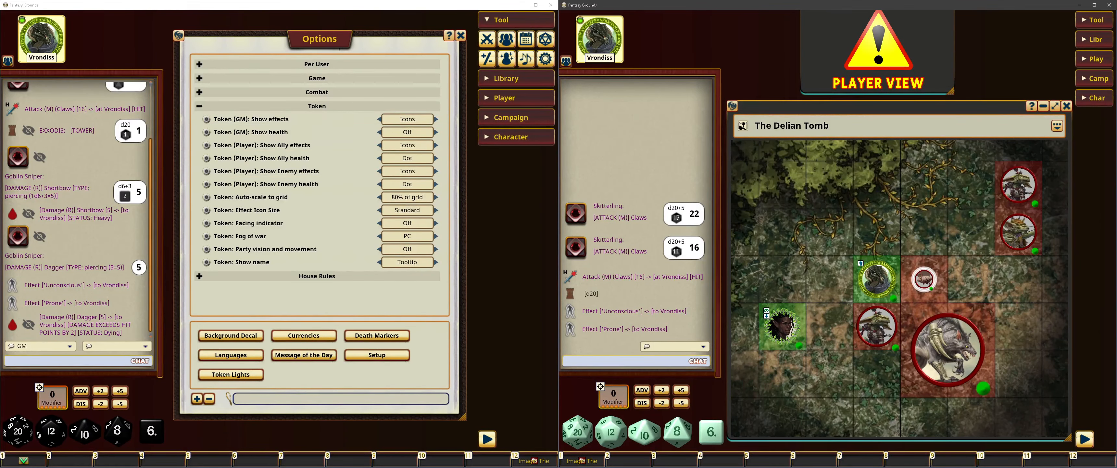
{"action": "left_click_drag", "start_coordinate": [782, 301], "coordinate": [846, 269]}
{"action": "scroll", "coordinate": [845, 269], "scroll_direction": "up", "scroll_amount": 1}
{"action": "scroll", "coordinate": [847, 270], "scroll_direction": "up", "scroll_amount": 5}
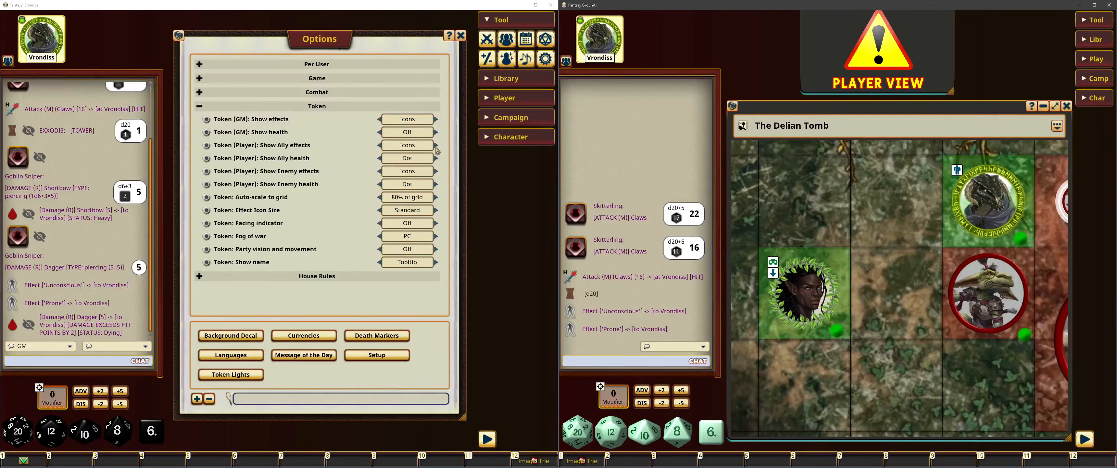
Try Mark and Off for Token (Player): Show Ally effects and return the option to Icons.
{"action": "left_click", "coordinate": [437, 149]}
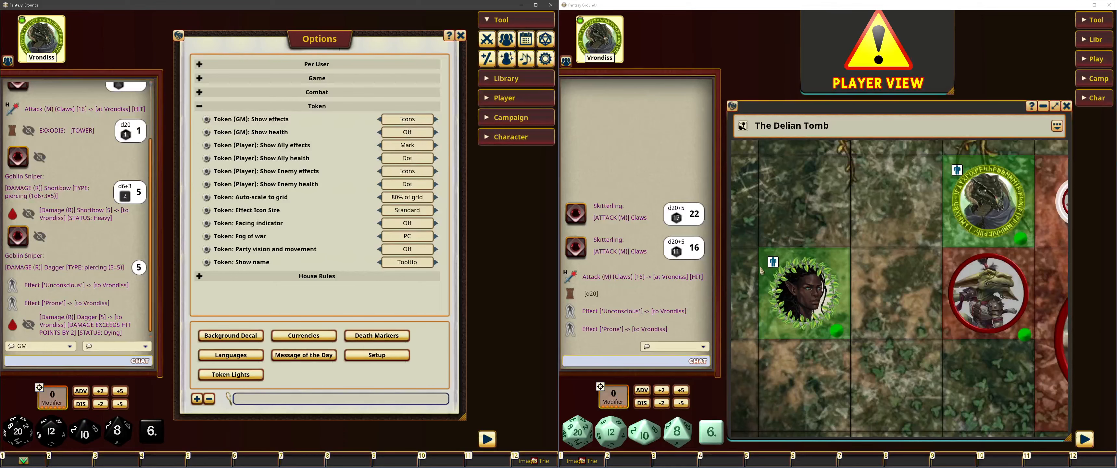
{"action": "mouse_move", "coordinate": [773, 267]}
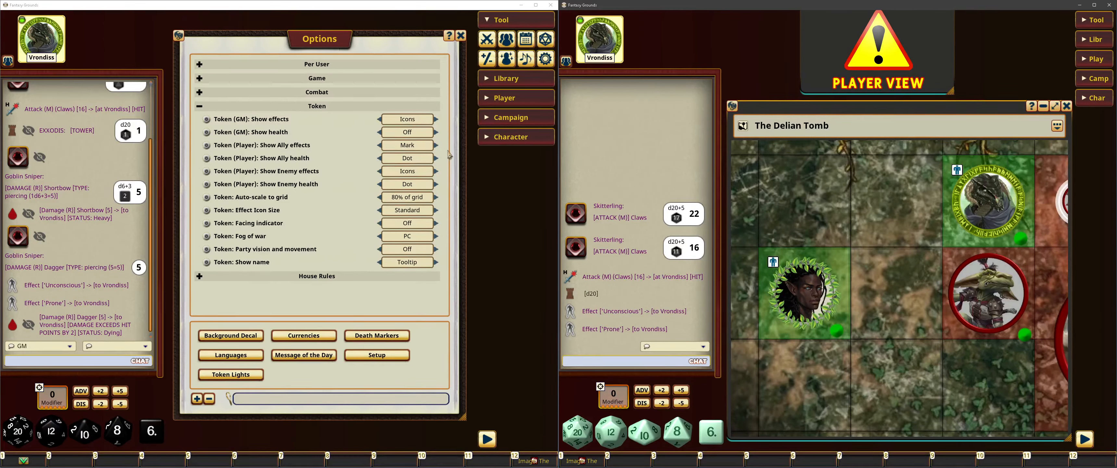
{"action": "left_click", "coordinate": [436, 145]}
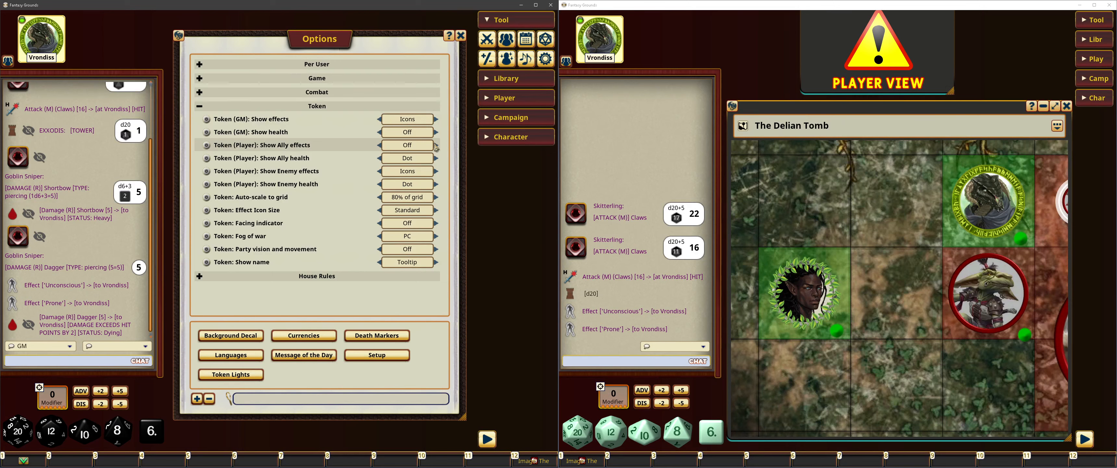
{"action": "left_click", "coordinate": [435, 145]}
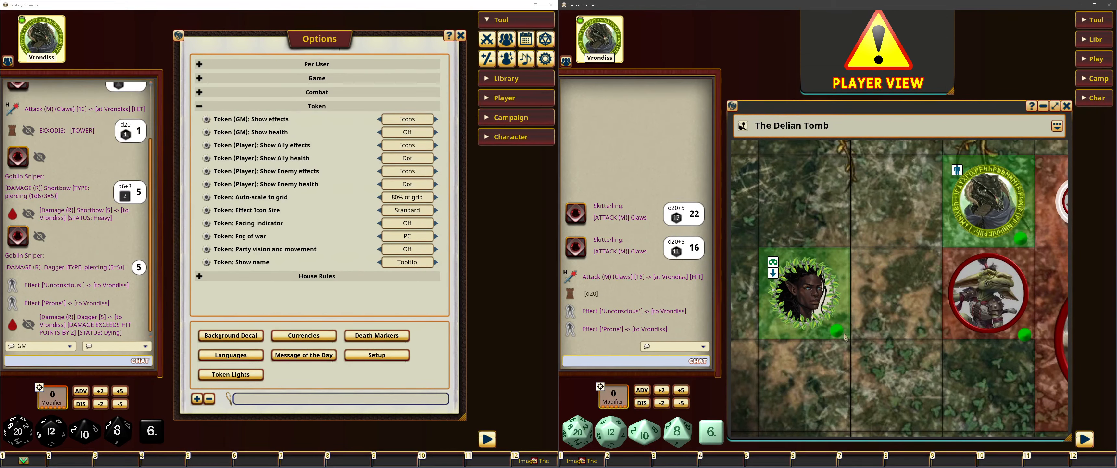
Check Bayran's health dot on the player map and enter wounds for Bayran in the GM's Combat Tracker.
{"action": "mouse_move", "coordinate": [841, 337]}
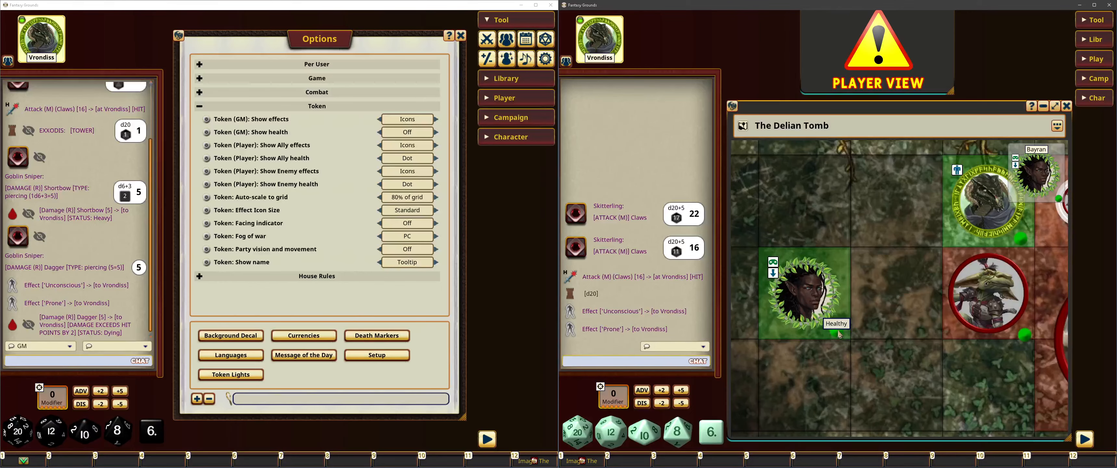
{"action": "left_click_drag", "start_coordinate": [860, 328], "coordinate": [857, 337]}
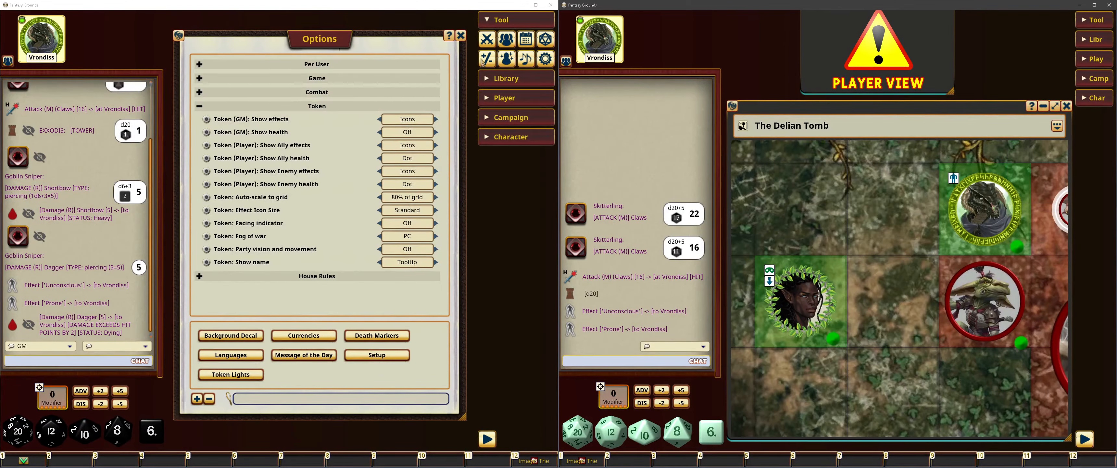
{"action": "left_click", "coordinate": [487, 39]}
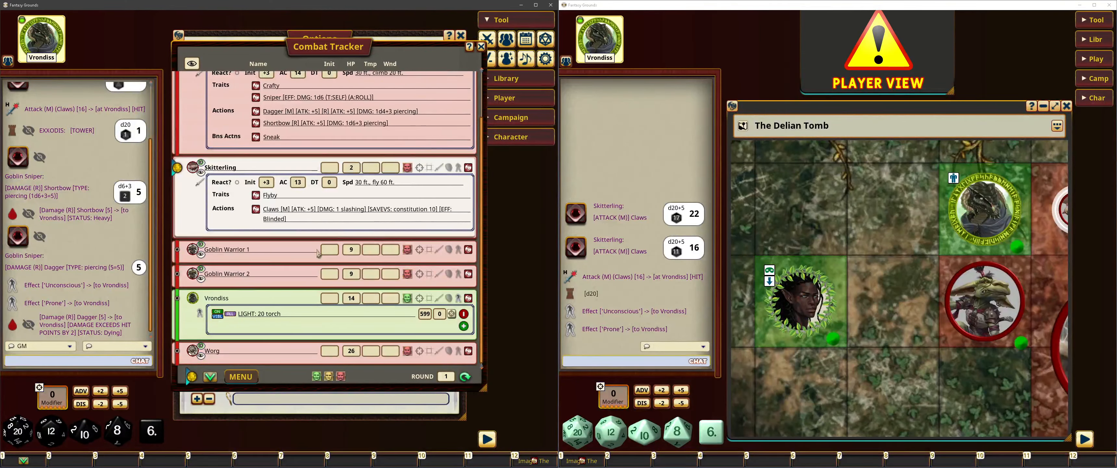
{"action": "scroll", "coordinate": [364, 93], "scroll_direction": "up", "scroll_amount": 2}
{"action": "scroll", "coordinate": [389, 81], "scroll_direction": "up", "scroll_amount": 5}
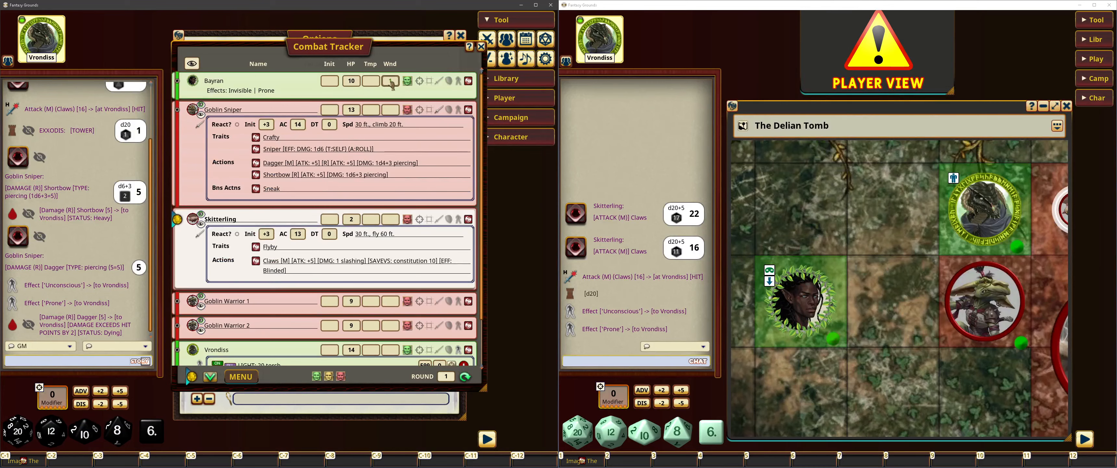
{"action": "left_click", "coordinate": [481, 46]}
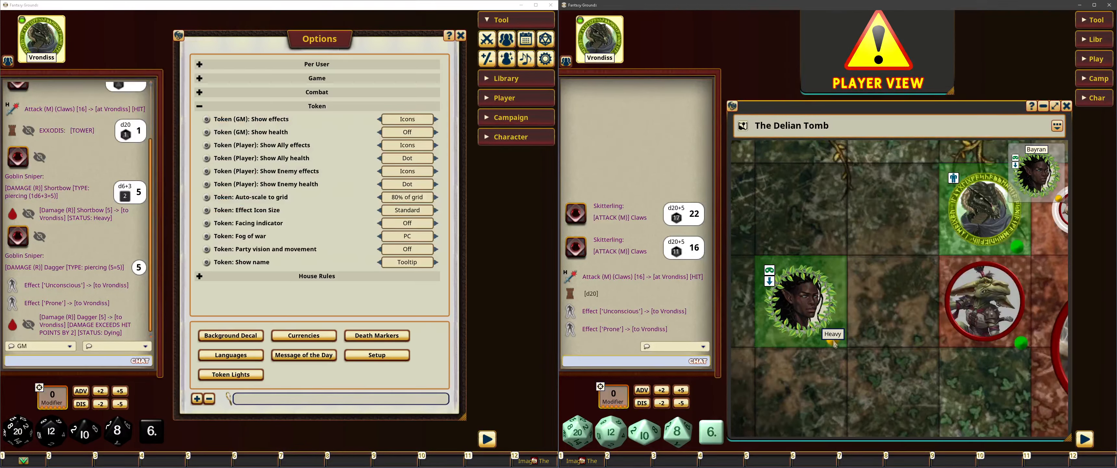
Set Token (Player): Show Ally health to Bar.
{"action": "left_click", "coordinate": [380, 159]}
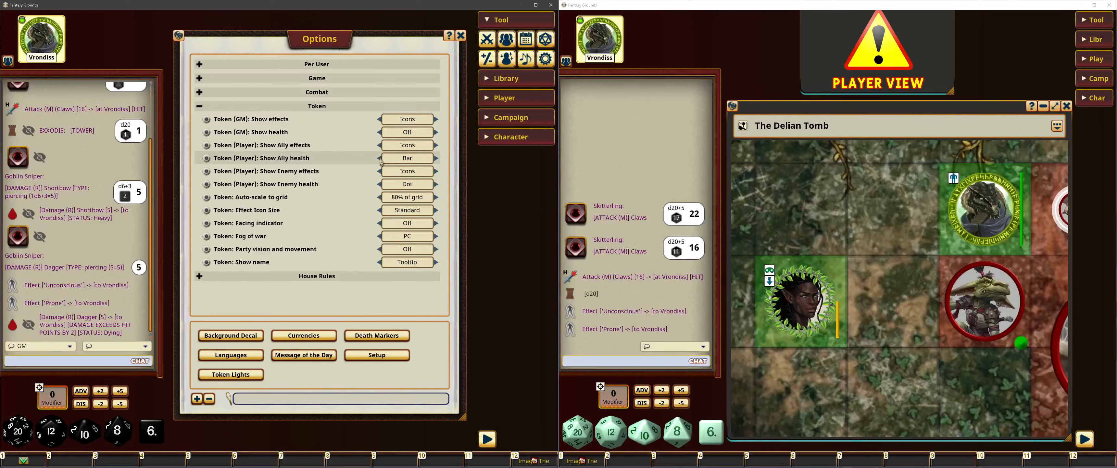
Try Dot Hover for Token (Player): Show Ally health and return the option to Bar.
{"action": "left_click", "coordinate": [380, 160]}
{"action": "left_click", "coordinate": [380, 160]}
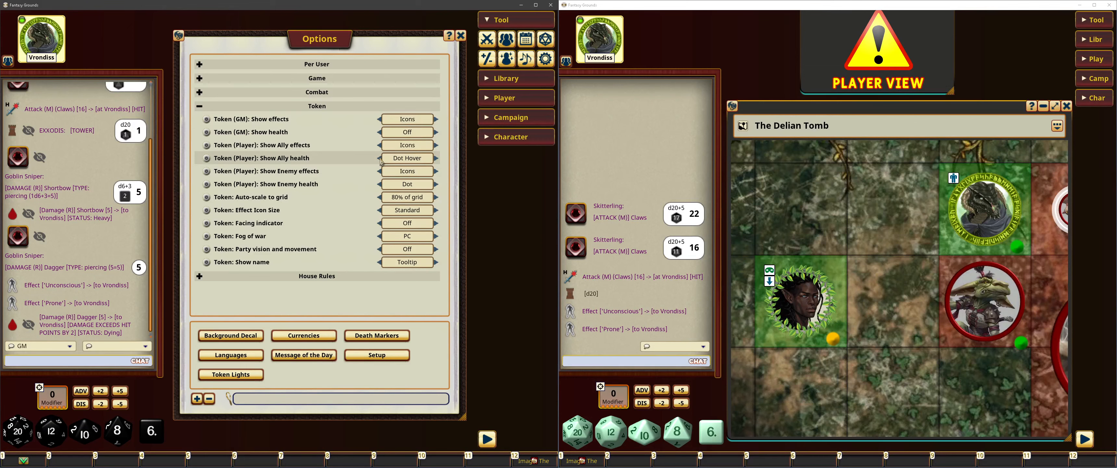
{"action": "left_click", "coordinate": [380, 160]}
{"action": "left_click", "coordinate": [380, 161]}
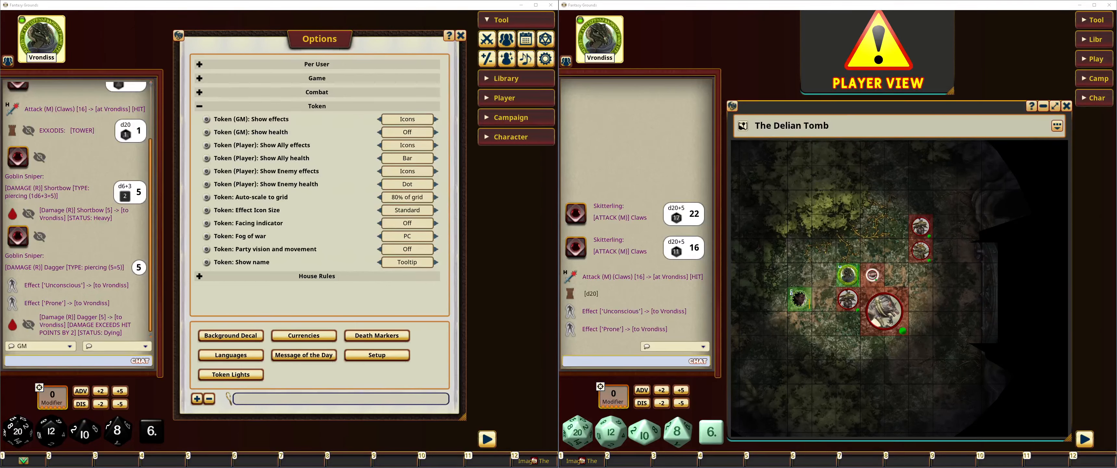
Try On for Token: Party vision and movement, check Bayran's view on the player map, and return the option to Off.
{"action": "left_click", "coordinate": [436, 248]}
{"action": "left_click_drag", "start_coordinate": [819, 314], "coordinate": [816, 270]}
{"action": "scroll", "coordinate": [816, 270], "scroll_direction": "down", "scroll_amount": 2}
{"action": "left_click", "coordinate": [801, 259]}
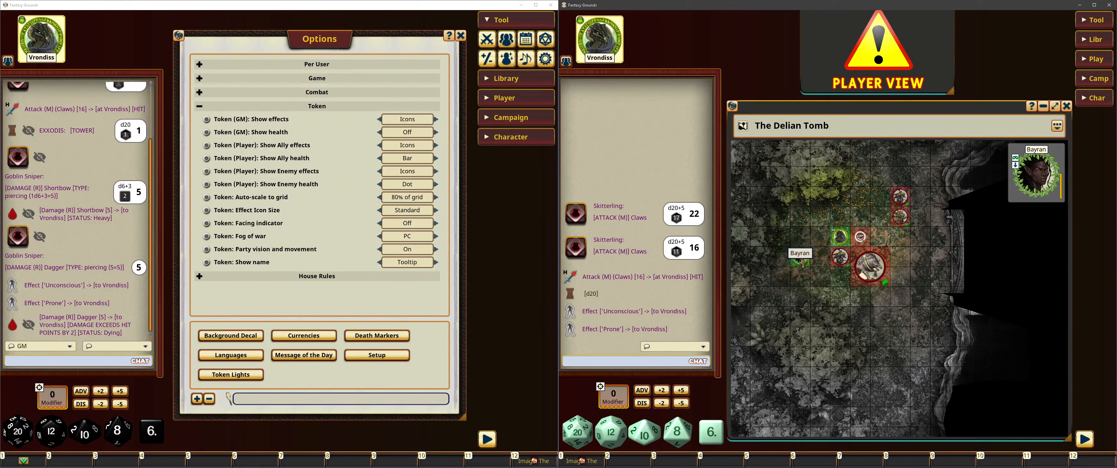
{"action": "scroll", "coordinate": [800, 260], "scroll_direction": "down", "scroll_amount": 3}
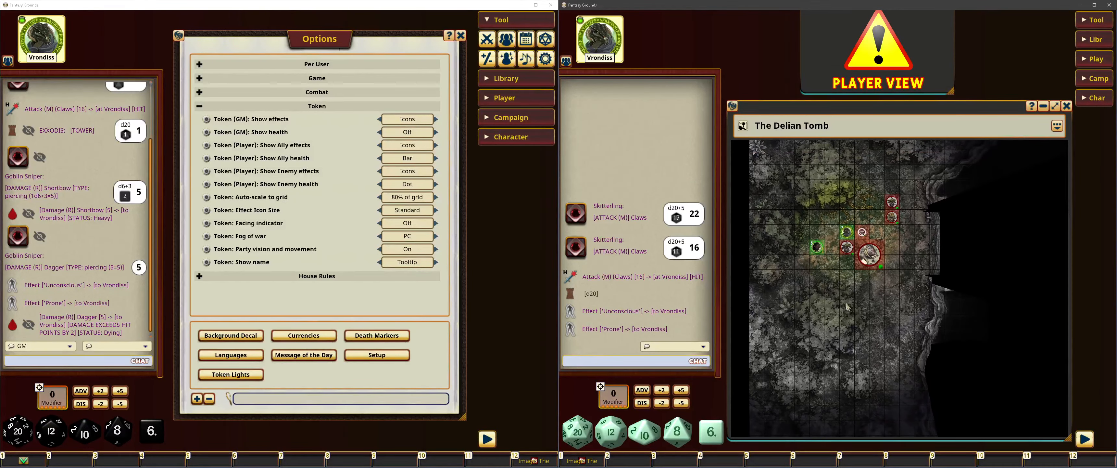
{"action": "left_click", "coordinate": [407, 249]}
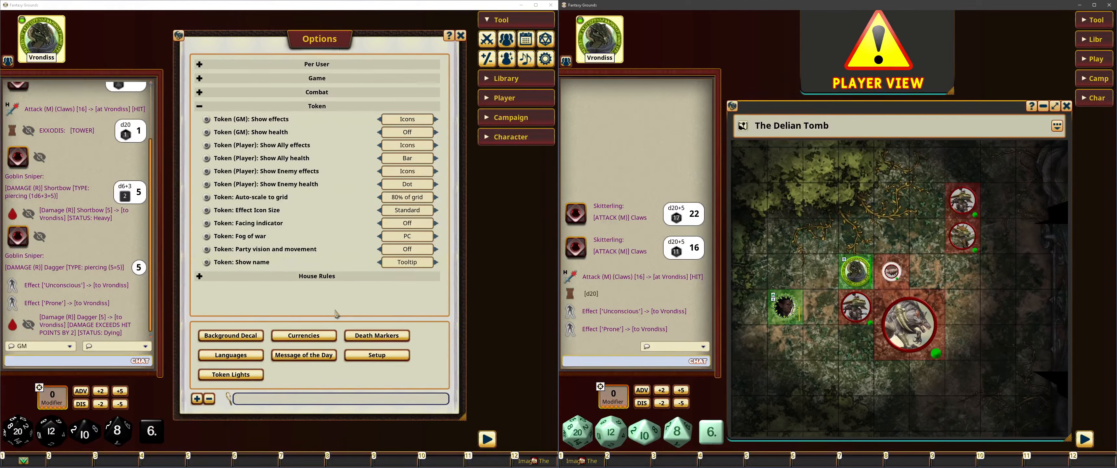
Try Title and Title Hover for Token: Show name, checking the player map's token names, and return the option to Tooltip.
{"action": "left_click", "coordinate": [436, 263]}
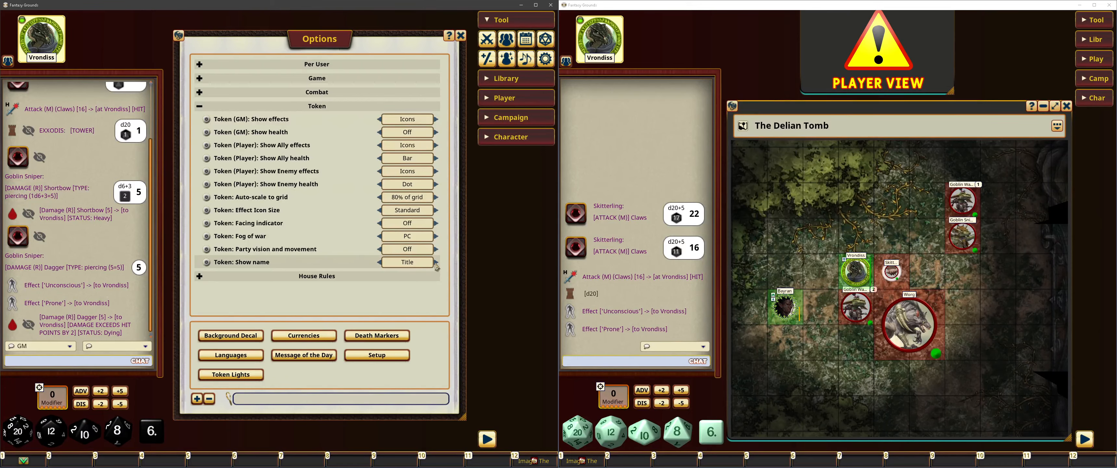
{"action": "scroll", "coordinate": [850, 317], "scroll_direction": "up", "scroll_amount": 5}
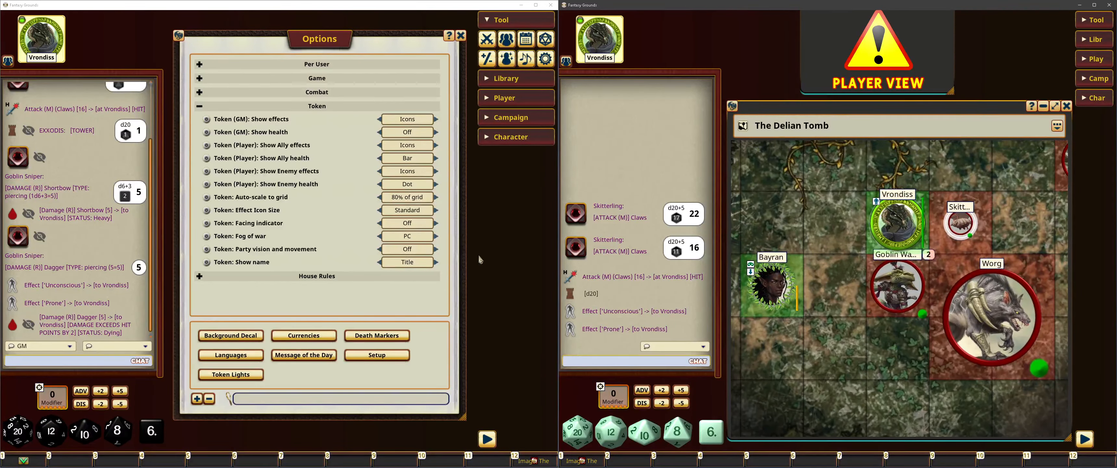
{"action": "left_click", "coordinate": [437, 262]}
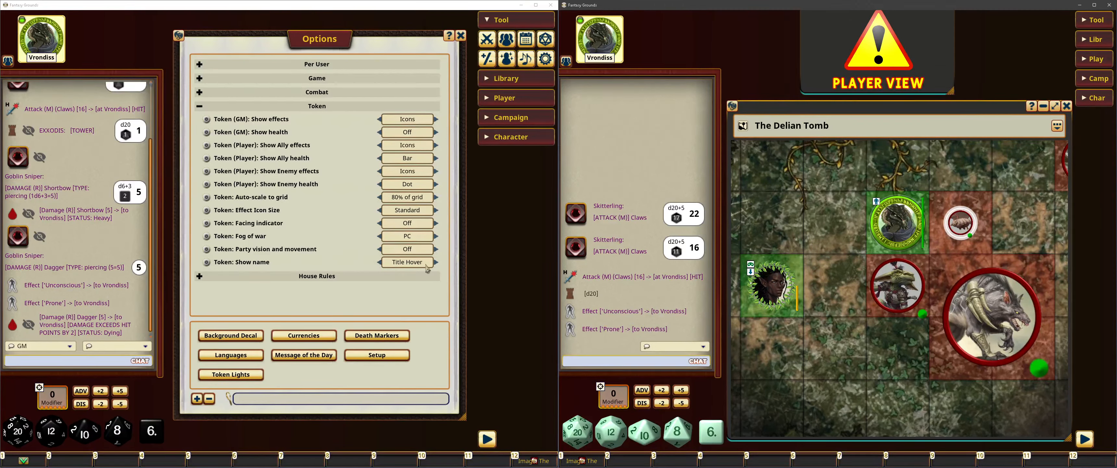
{"action": "left_click", "coordinate": [437, 263]}
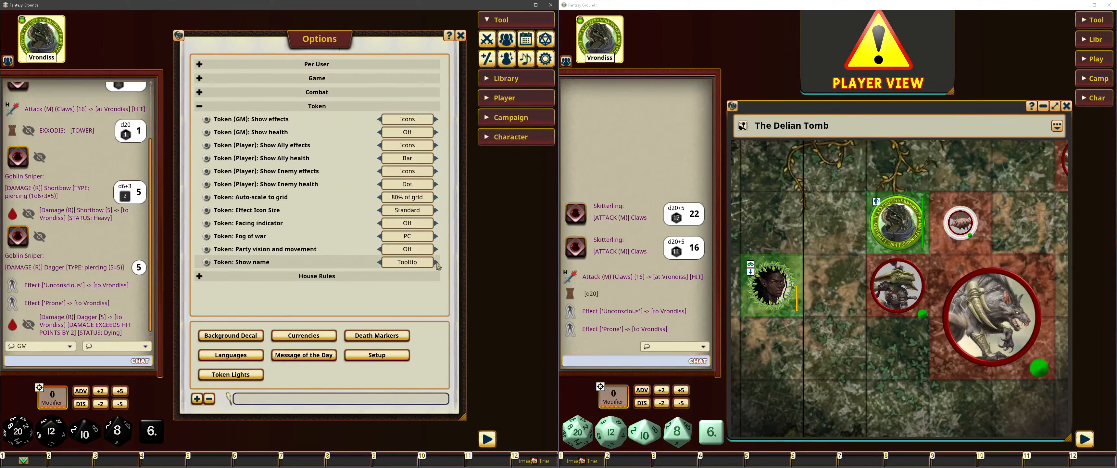
{"action": "left_click", "coordinate": [437, 262]}
{"action": "left_click", "coordinate": [897, 252]}
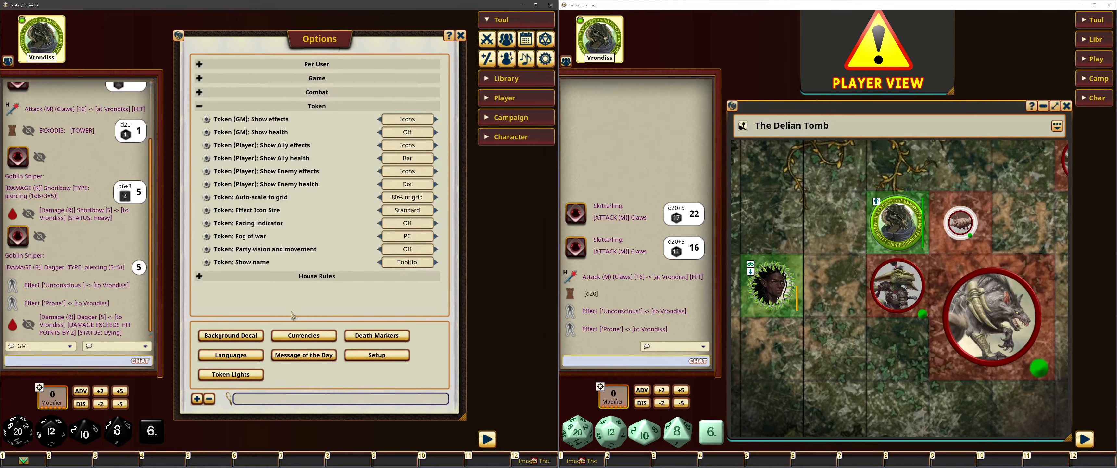
Open the background decal selection over the Options window and close The Delian Tomb map in the player view.
{"action": "left_click", "coordinate": [199, 106]}
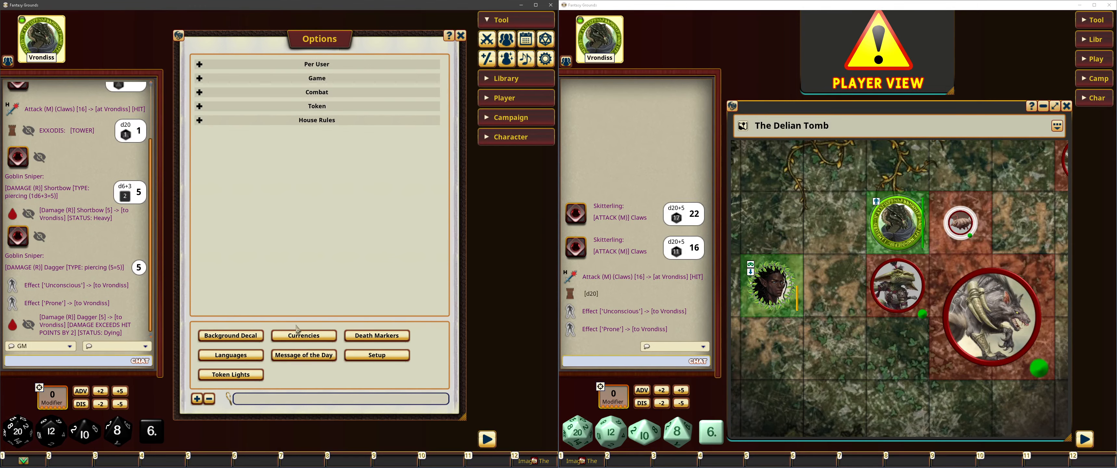
{"action": "left_click", "coordinate": [234, 331]}
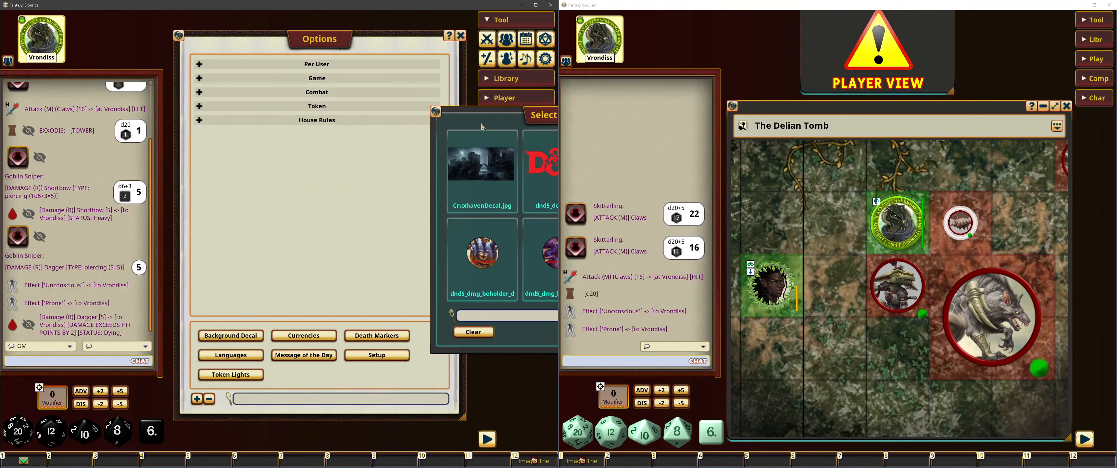
{"action": "left_click_drag", "start_coordinate": [497, 124], "coordinate": [258, 115]}
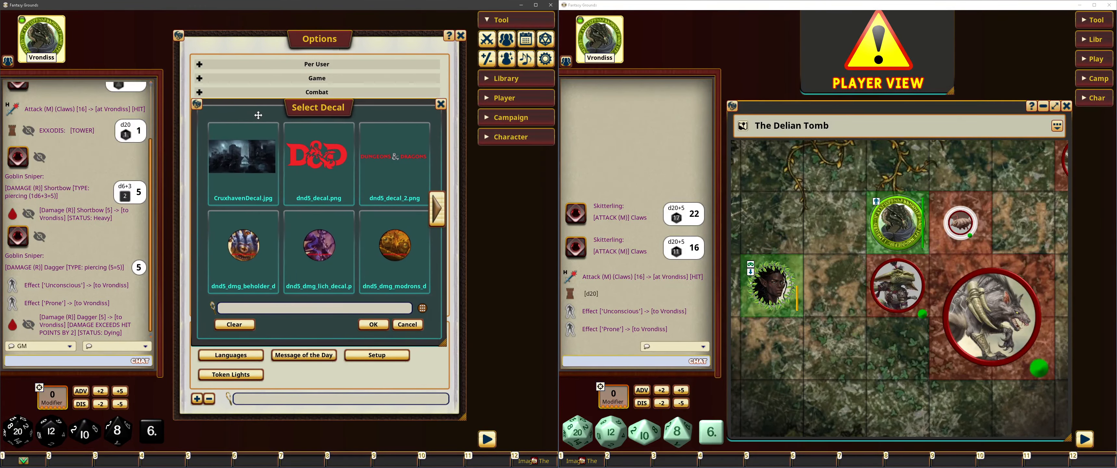
{"action": "left_click", "coordinate": [1066, 106]}
Try the dnd5_decal.png, dnd5_decal_2.png and beholder background decals, and clear the decal again.
{"action": "left_click", "coordinate": [314, 178]}
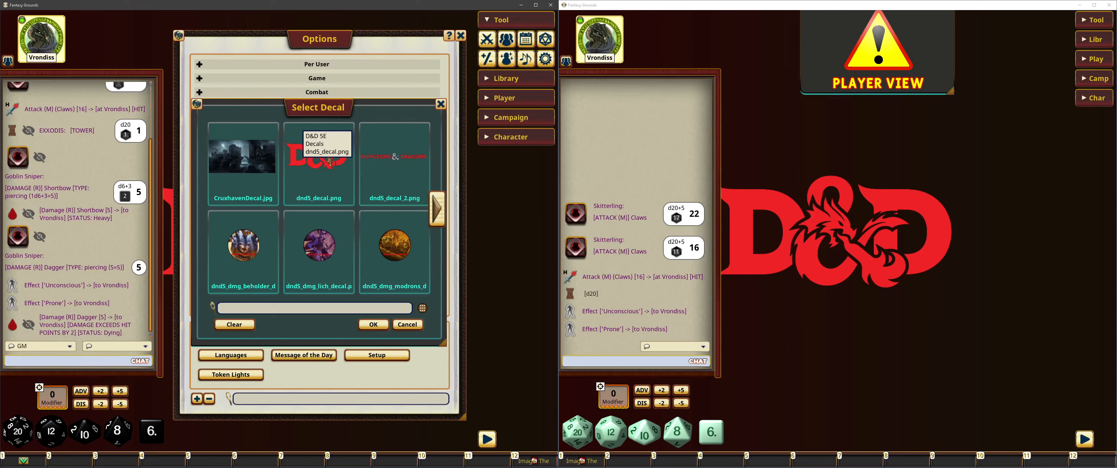
{"action": "left_click", "coordinate": [400, 169]}
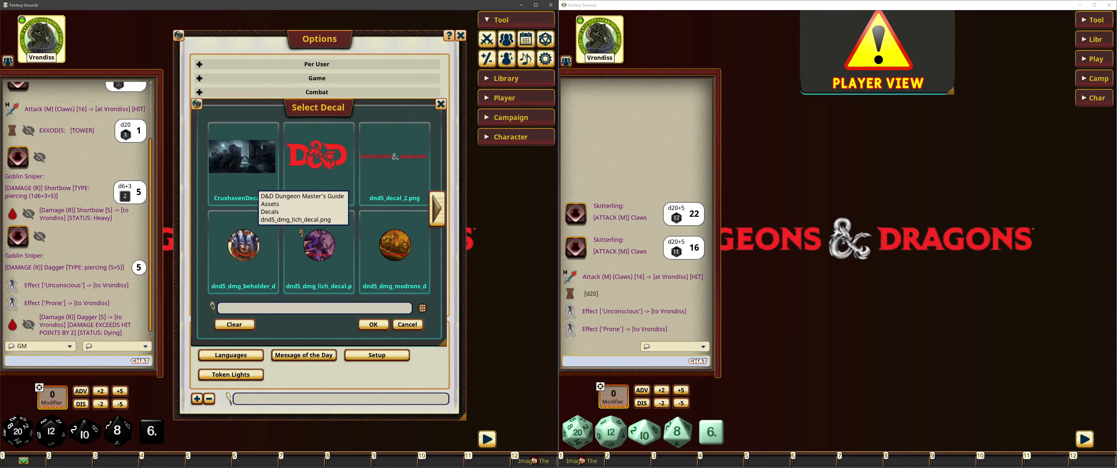
{"action": "left_click", "coordinate": [243, 249]}
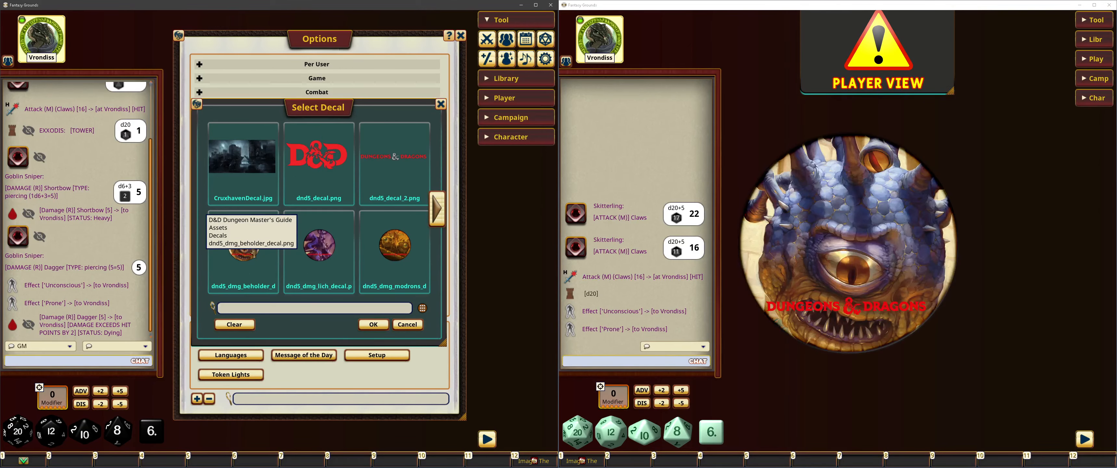
{"action": "left_click", "coordinate": [248, 324]}
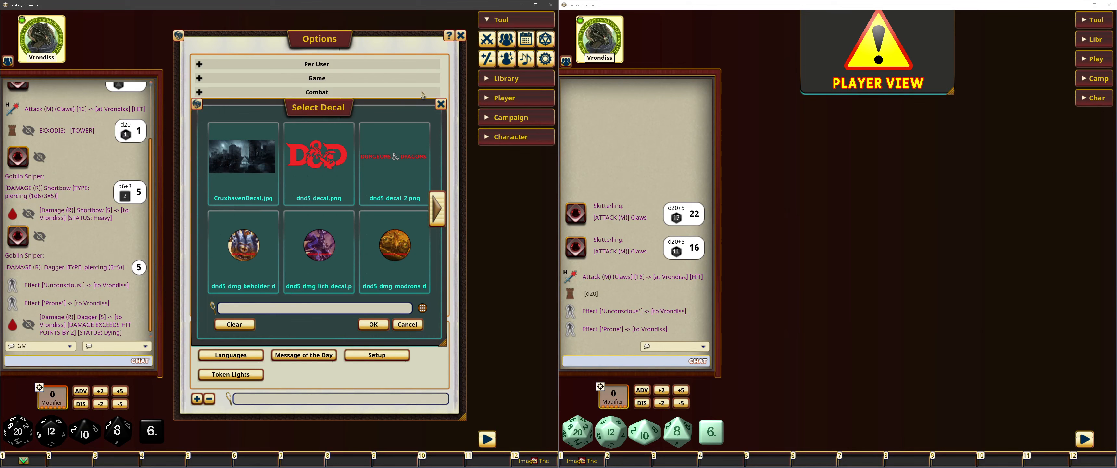
{"action": "left_click", "coordinate": [444, 106]}
Delete the EP currency from the campaign's currency list.
{"action": "left_click", "coordinate": [309, 336]}
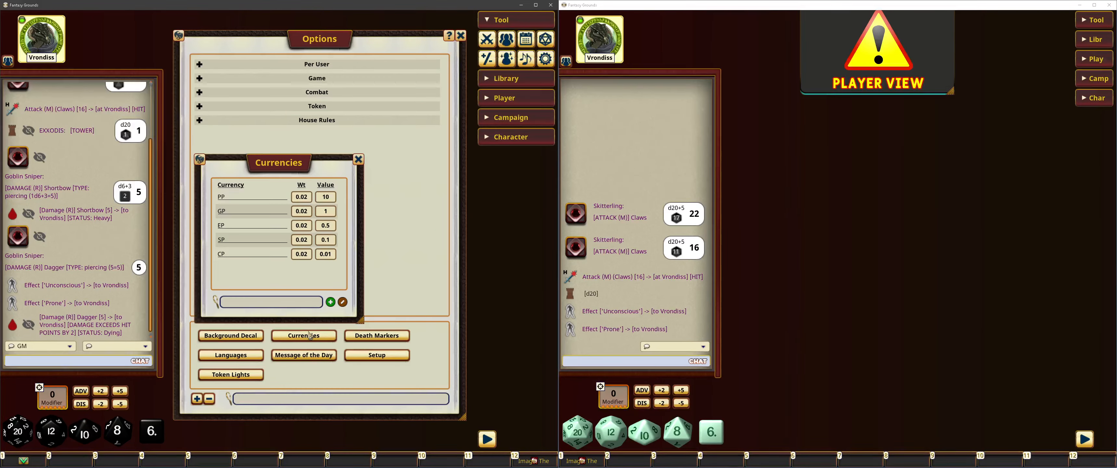
{"action": "left_click", "coordinate": [342, 302]}
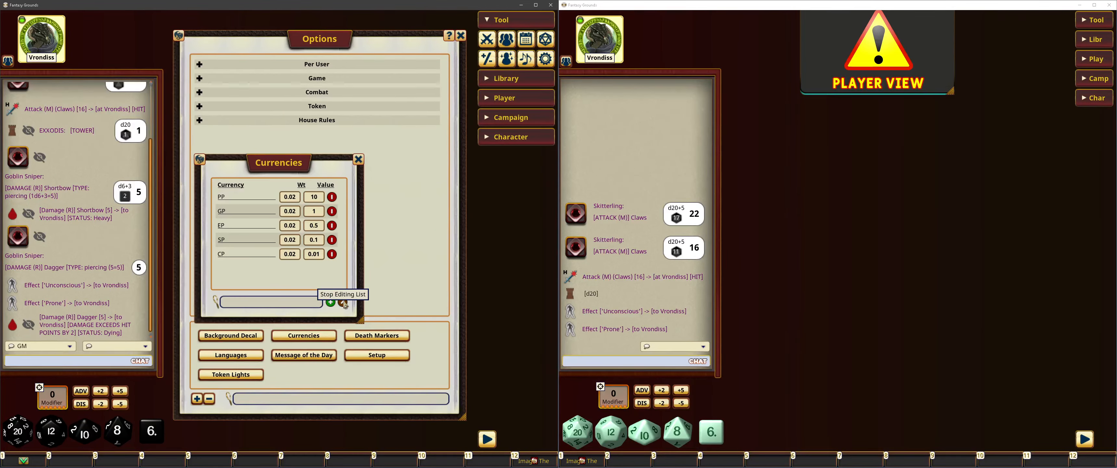
{"action": "left_click", "coordinate": [332, 225]}
{"action": "left_click", "coordinate": [343, 302]}
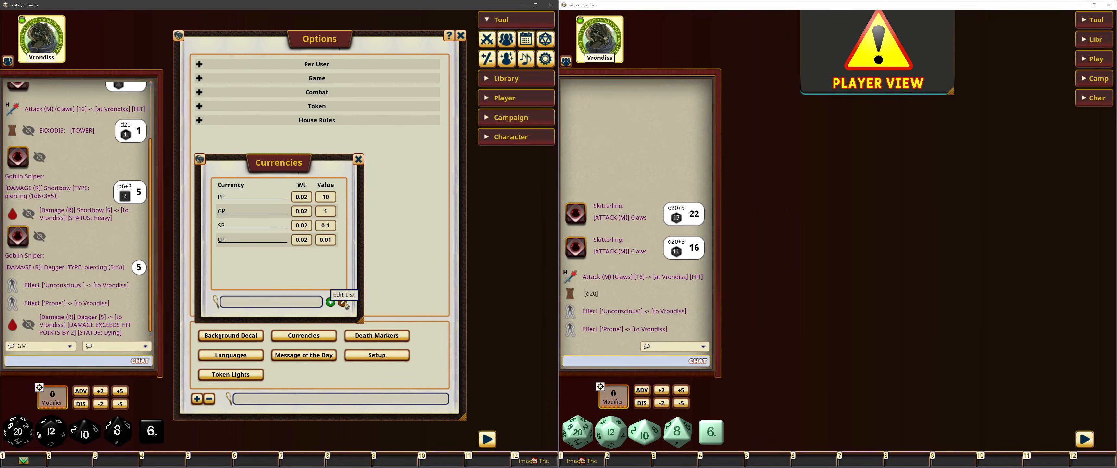
{"action": "left_click", "coordinate": [358, 159]}
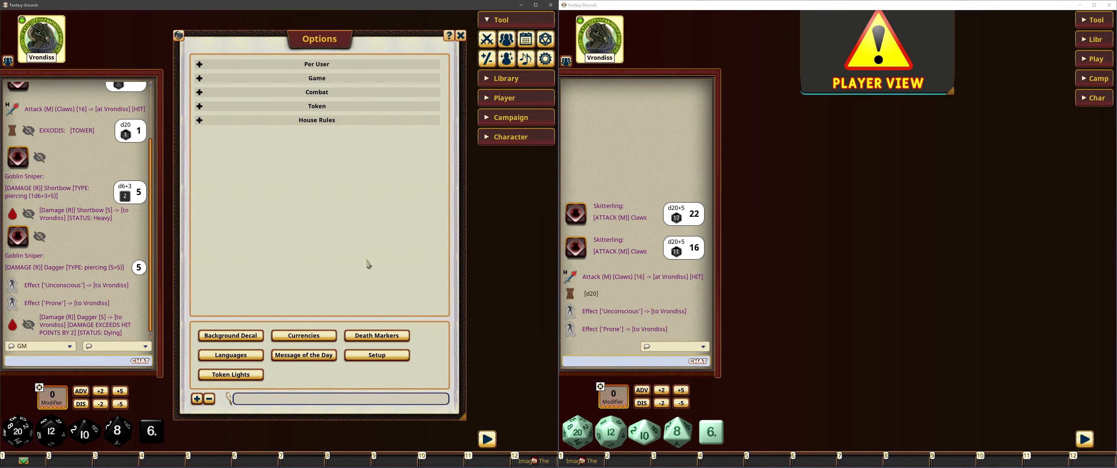
Add a custom language named Runes to the campaign's languages and assign it the Runes font.
{"action": "left_click", "coordinate": [249, 358]}
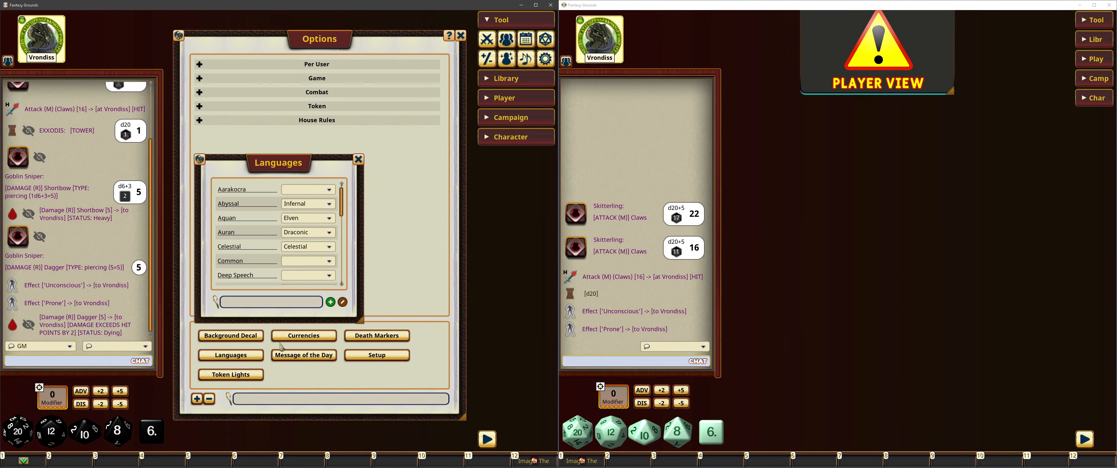
{"action": "left_click", "coordinate": [330, 301]}
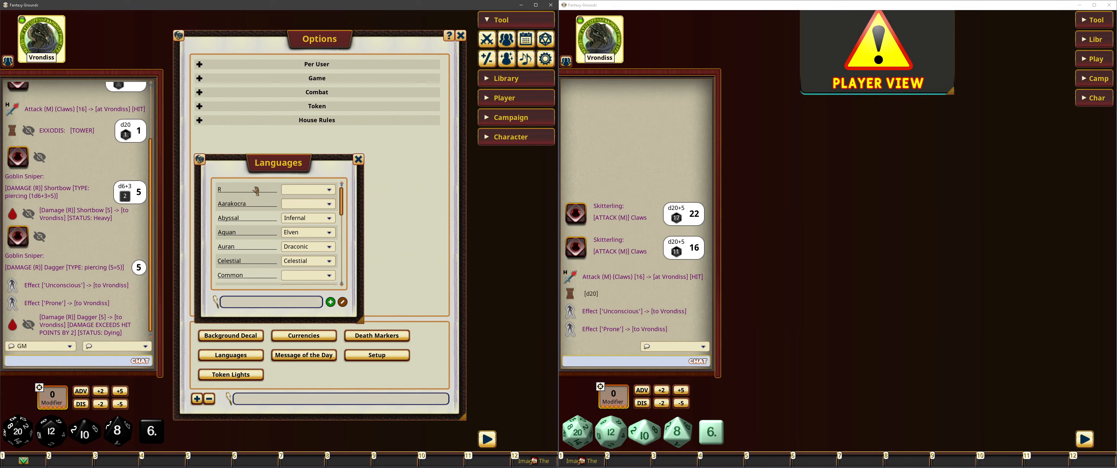
{"action": "type", "text": "Runes"}
{"action": "key", "text": "Tab"}
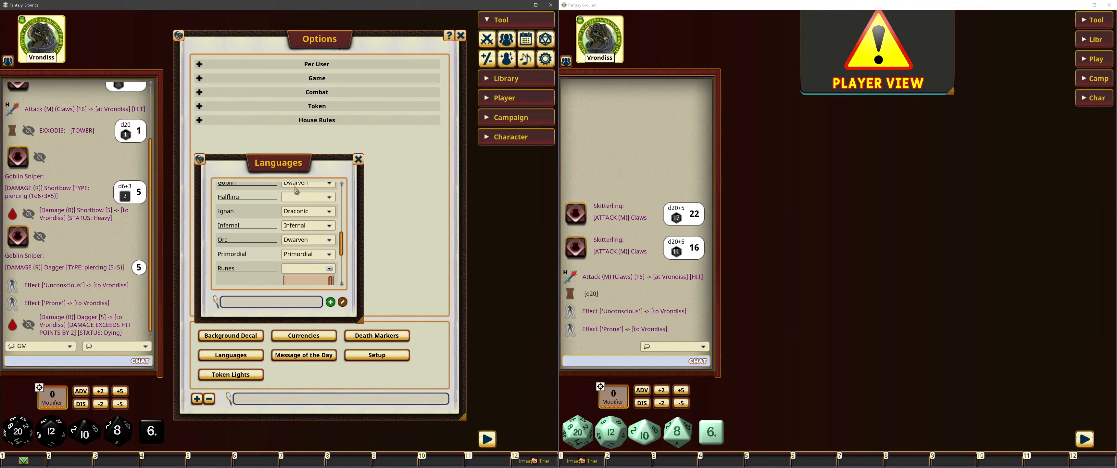
{"action": "scroll", "coordinate": [316, 262], "scroll_direction": "down", "scroll_amount": 5}
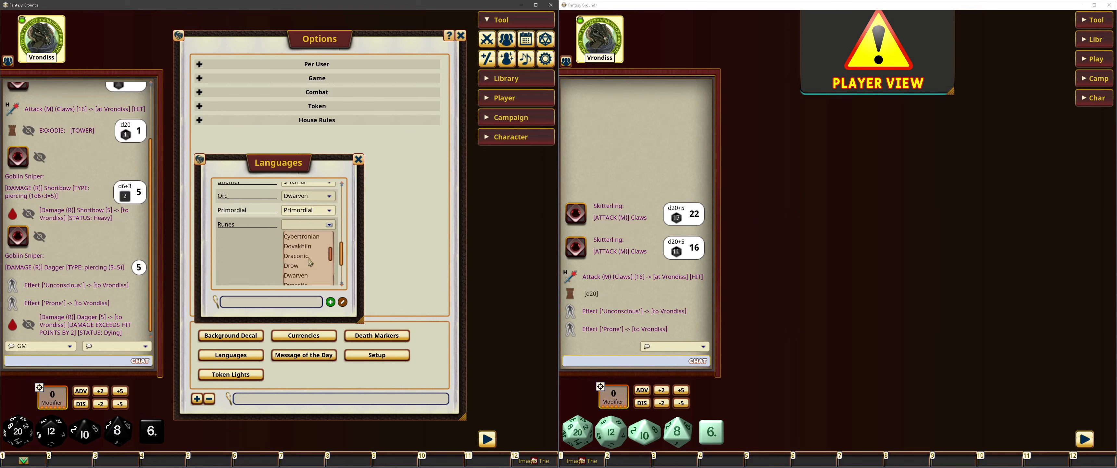
{"action": "scroll", "coordinate": [315, 261], "scroll_direction": "down", "scroll_amount": 5}
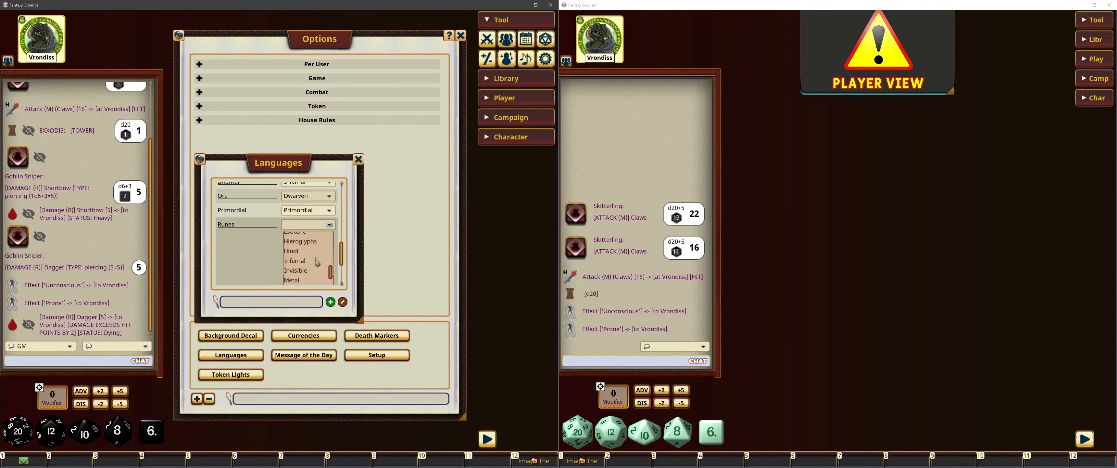
{"action": "scroll", "coordinate": [317, 260], "scroll_direction": "down", "scroll_amount": 1}
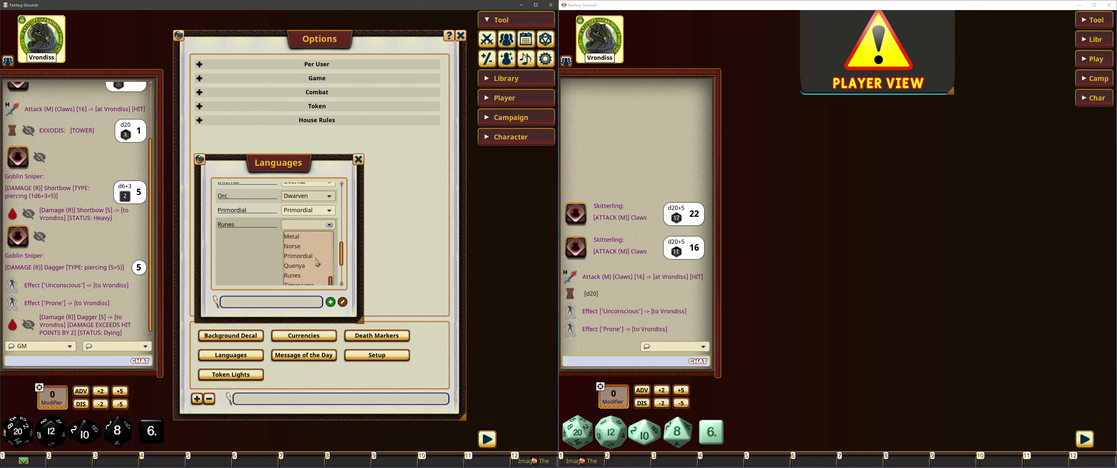
{"action": "left_click", "coordinate": [300, 280]}
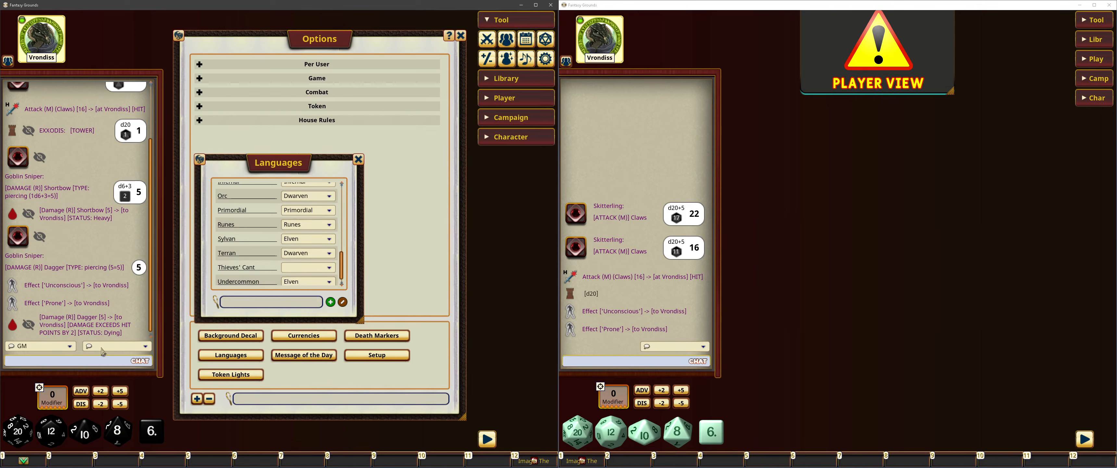
Clear the GM's chat log and set the chat language to Runes.
{"action": "right_click", "coordinate": [127, 222]}
{"action": "left_click", "coordinate": [103, 222]}
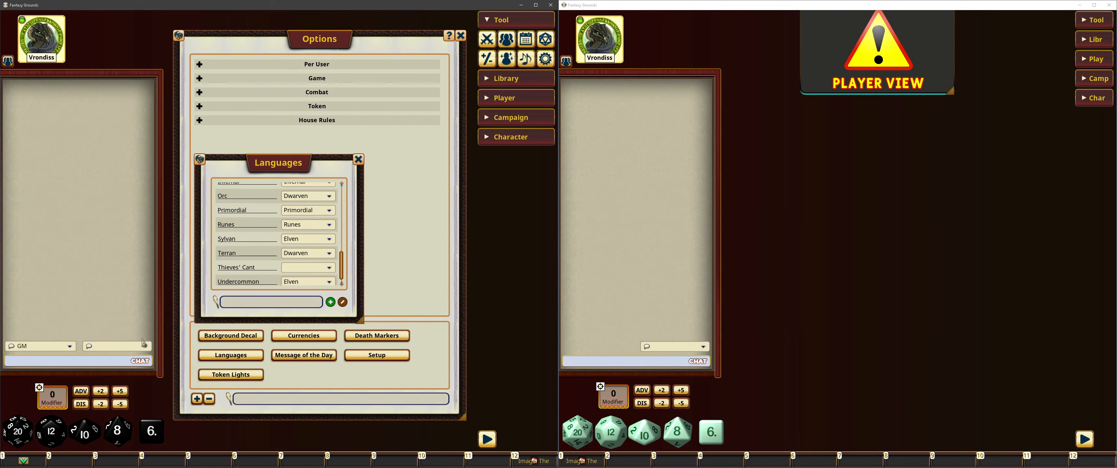
{"action": "left_click", "coordinate": [145, 346]}
{"action": "scroll", "coordinate": [118, 291], "scroll_direction": "down", "scroll_amount": 3}
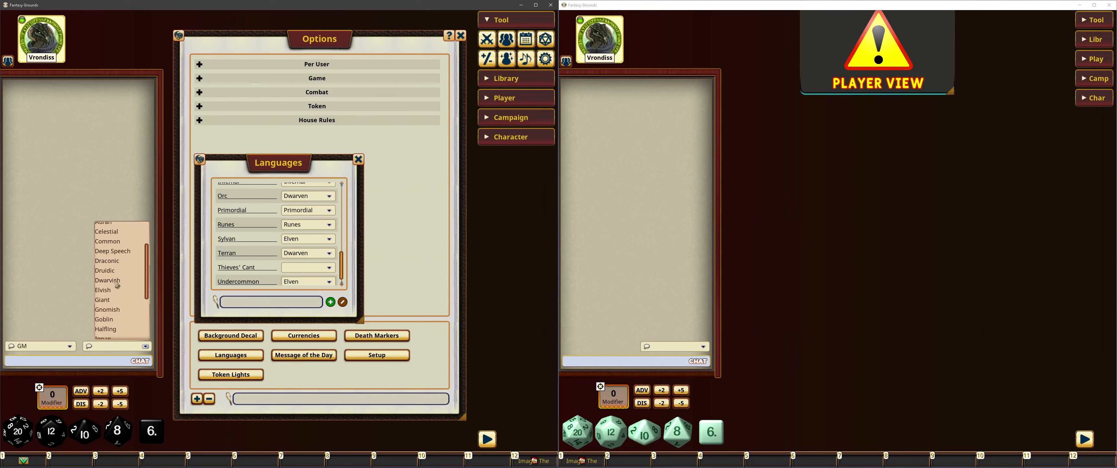
{"action": "scroll", "coordinate": [117, 287], "scroll_direction": "down", "scroll_amount": 5}
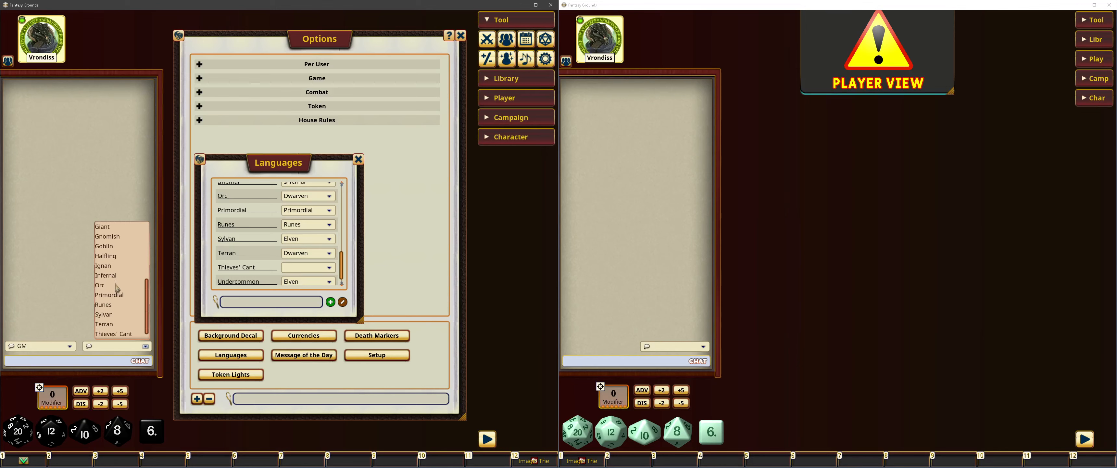
{"action": "left_click", "coordinate": [115, 308]}
Send the chat message "I am writing in a custom language!" as GM.
{"action": "left_click", "coordinate": [101, 362]}
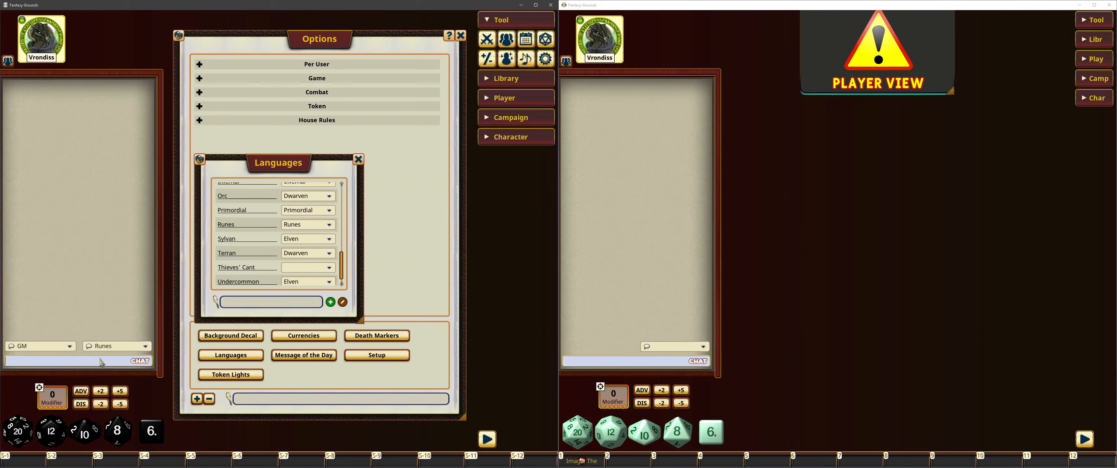
{"action": "type", "text": "I am writing in a c"}
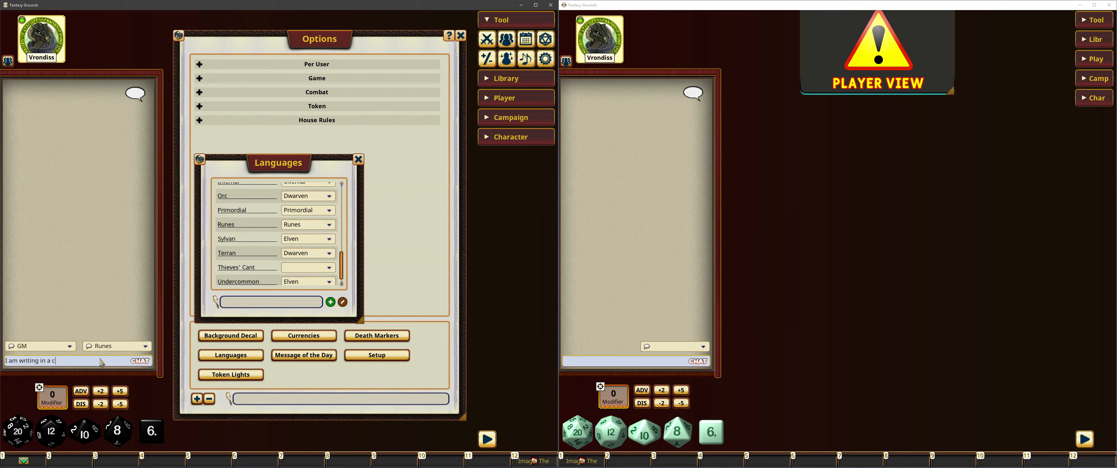
{"action": "type", "text": "ustom language!"}
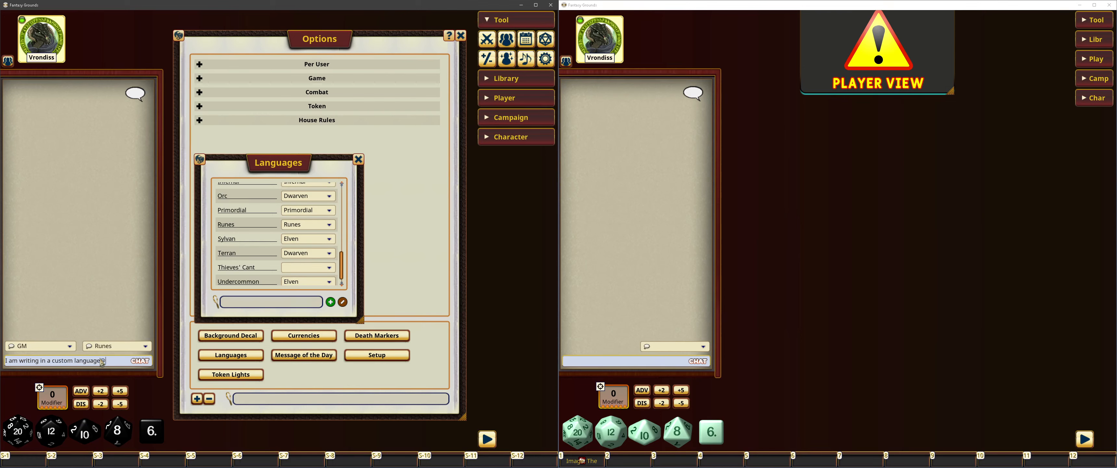
{"action": "key", "text": "Return"}
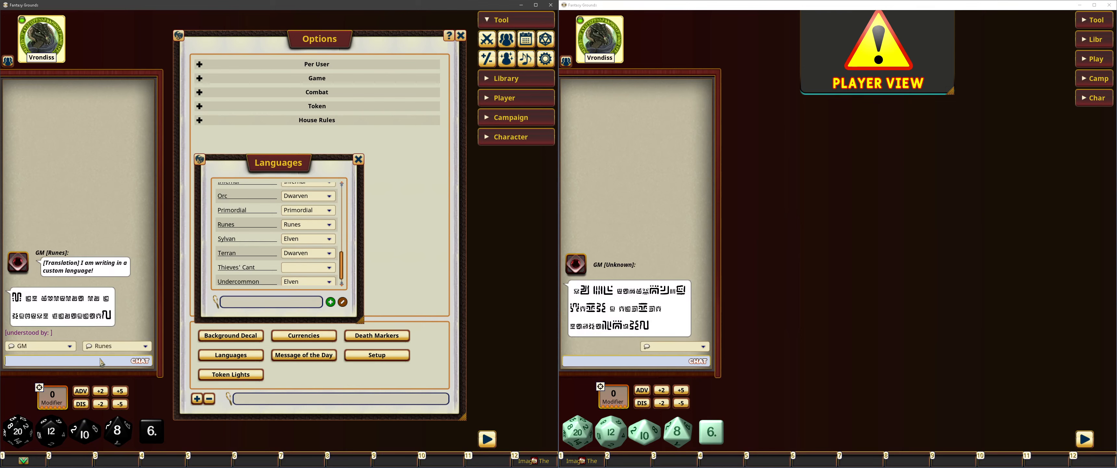
Write a Message of the Day opening with "Welcome back!", placing players in the house of Elrond and ending with "Be careful! New moon tonight.".
{"action": "left_click", "coordinate": [358, 159]}
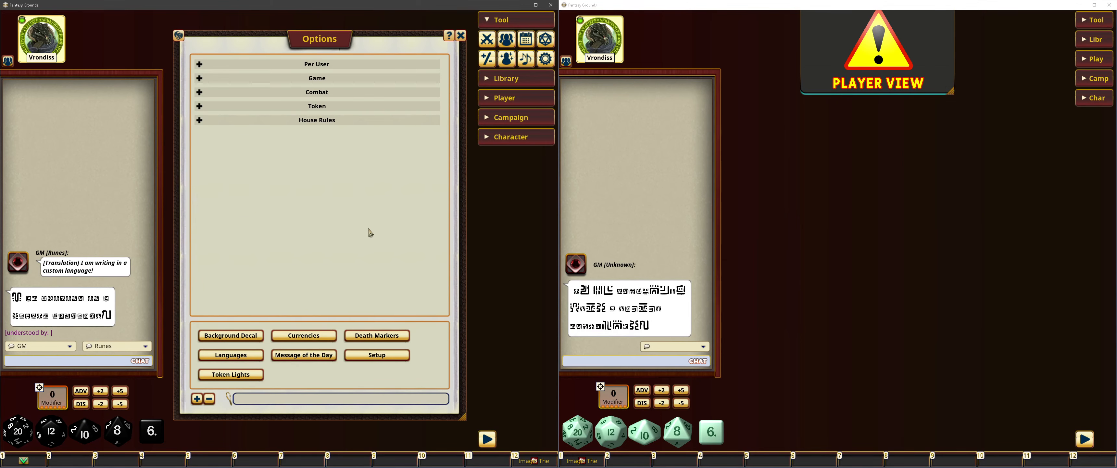
{"action": "left_click", "coordinate": [309, 356]}
{"action": "left_click_drag", "start_coordinate": [290, 164], "coordinate": [314, 138]}
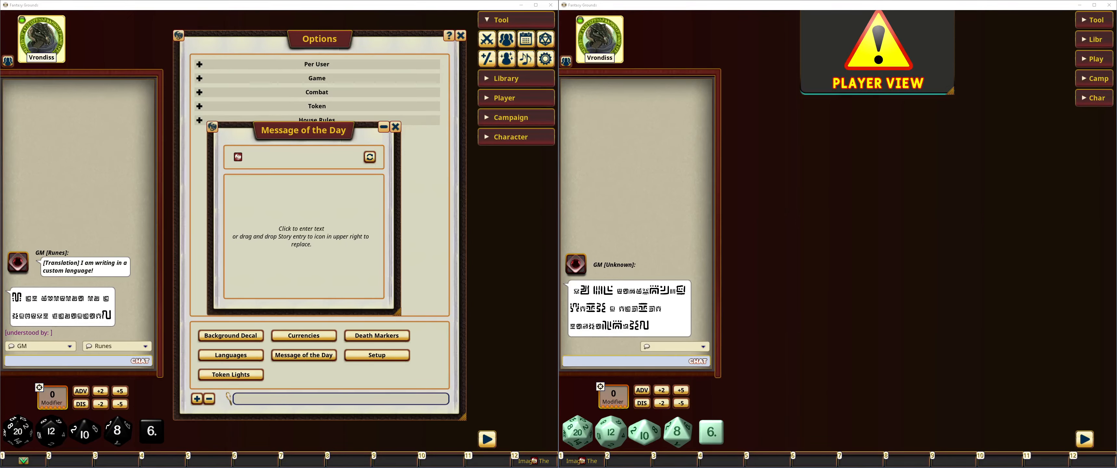
{"action": "left_click", "coordinate": [246, 230]}
{"action": "type", "text": "Welcome back! You are in the house of Elrond. And it is ten o'clock in the morning, on October the twenty-fourth, if you want to know.  Be careful! New moon tonight."}
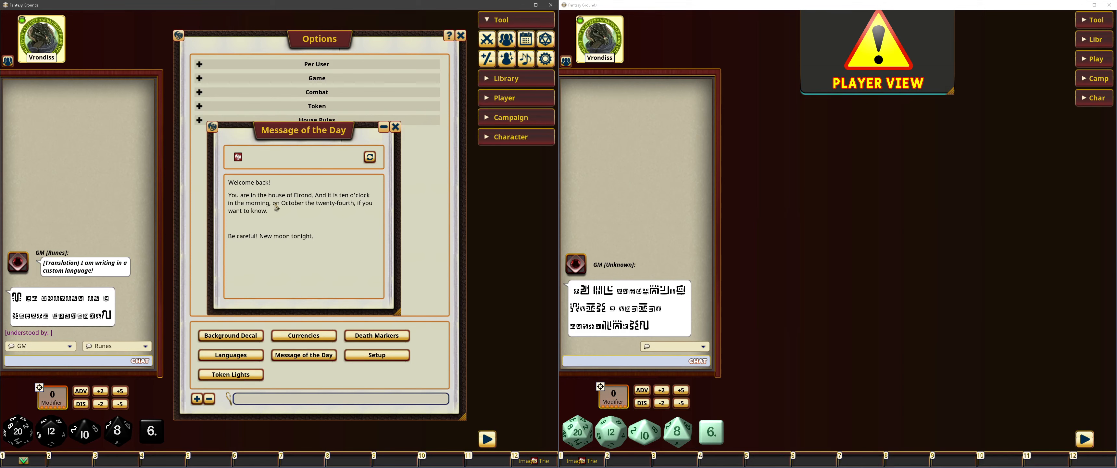
Format the "Welcome back!" line of the Message of the Day as a heading.
{"action": "left_click_drag", "start_coordinate": [285, 185], "coordinate": [213, 184]}
{"action": "right_click", "coordinate": [243, 186]}
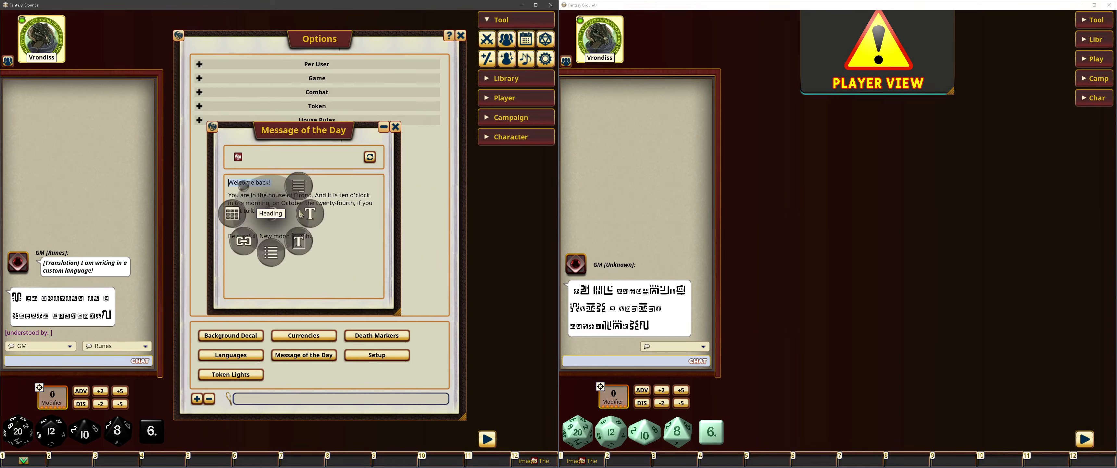
{"action": "left_click", "coordinate": [310, 213]}
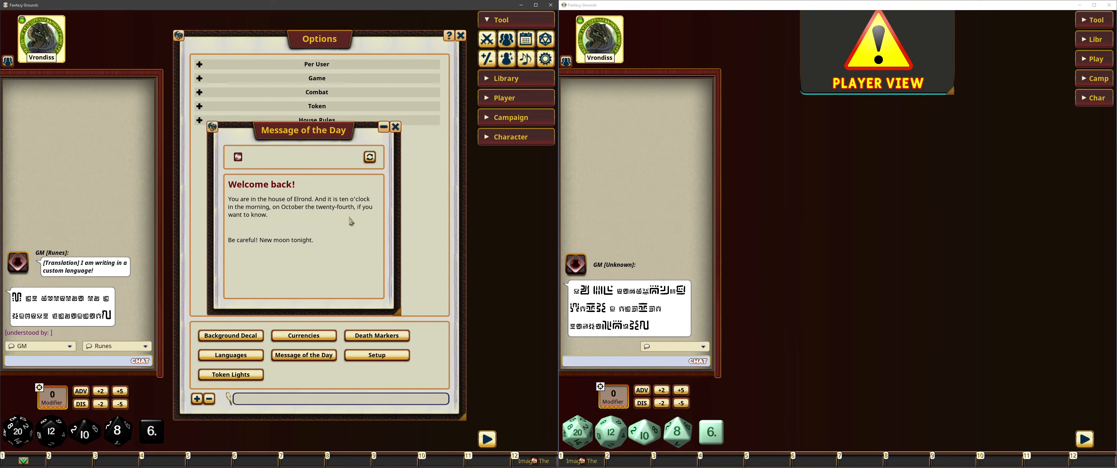
{"action": "left_click_drag", "start_coordinate": [528, 47], "coordinate": [250, 226]}
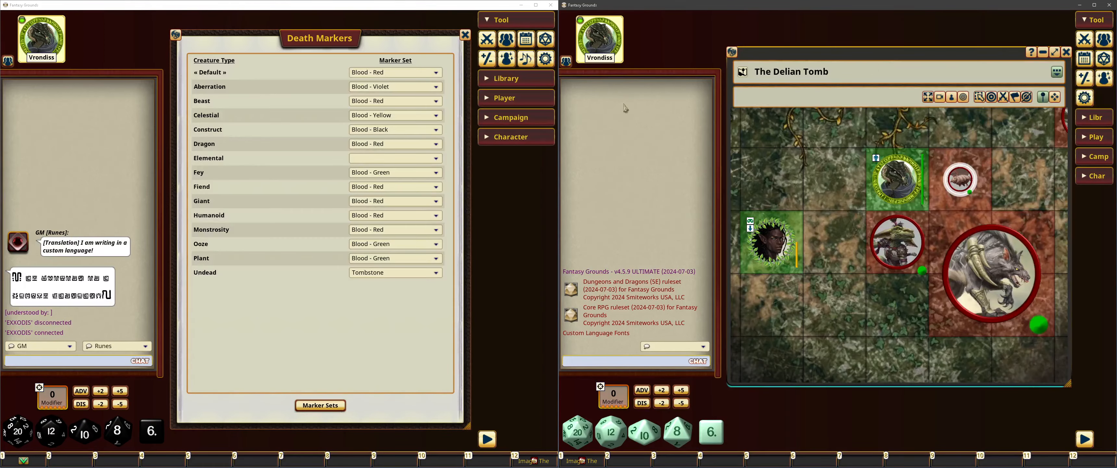
Raise the Skitterling's wounds in the combat tracker to kill it, and remove its entry to leave a death marker on the map.
{"action": "left_click", "coordinate": [489, 46]}
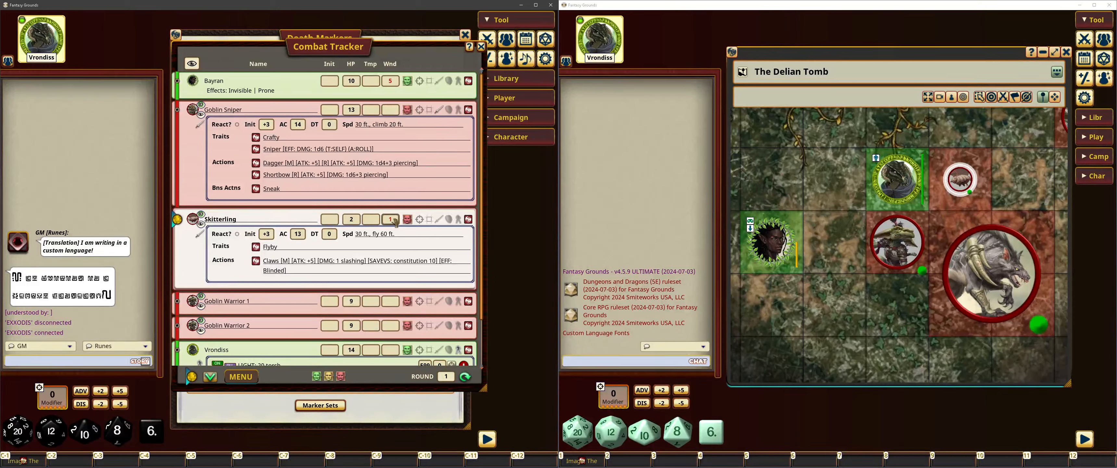
{"action": "scroll", "coordinate": [390, 220], "scroll_direction": "up", "scroll_amount": 2, "text": "ctrl"}
{"action": "left_click", "coordinate": [468, 219]}
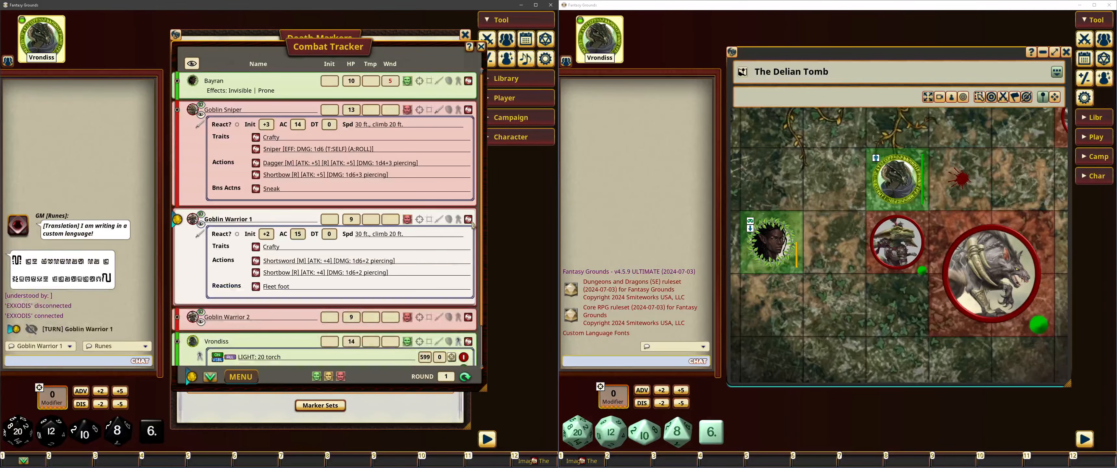
{"action": "left_click", "coordinate": [489, 43]}
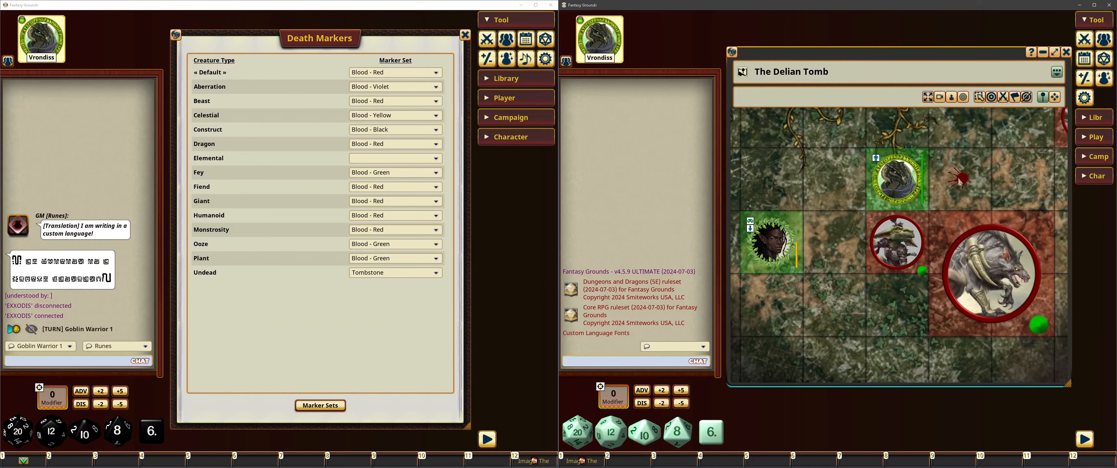
Examine the Skitterling's death marker on The Delian Tomb map in both the player and GM views.
{"action": "scroll", "coordinate": [961, 183], "scroll_direction": "up", "scroll_amount": 3}
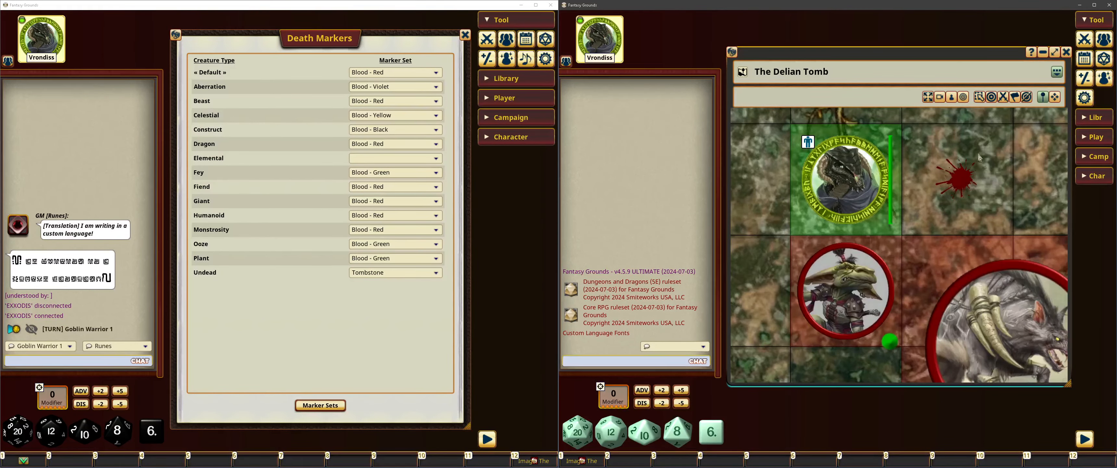
{"action": "scroll", "coordinate": [998, 180], "scroll_direction": "down", "scroll_amount": 3}
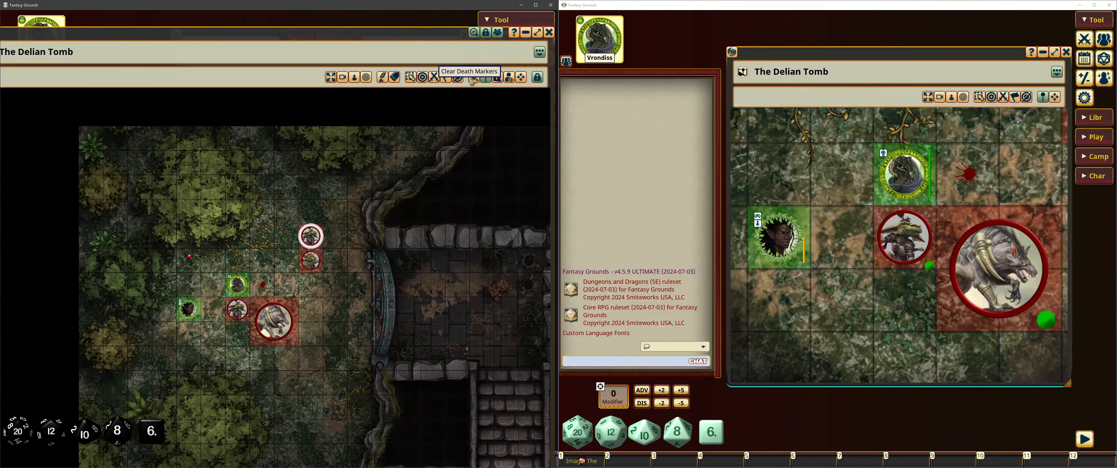
{"action": "scroll", "coordinate": [472, 83], "scroll_direction": "up", "scroll_amount": 5}
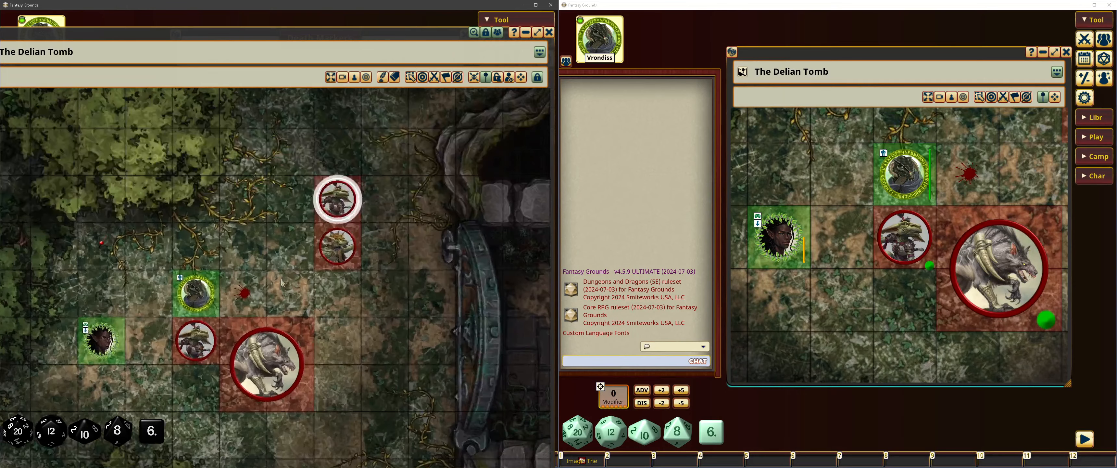